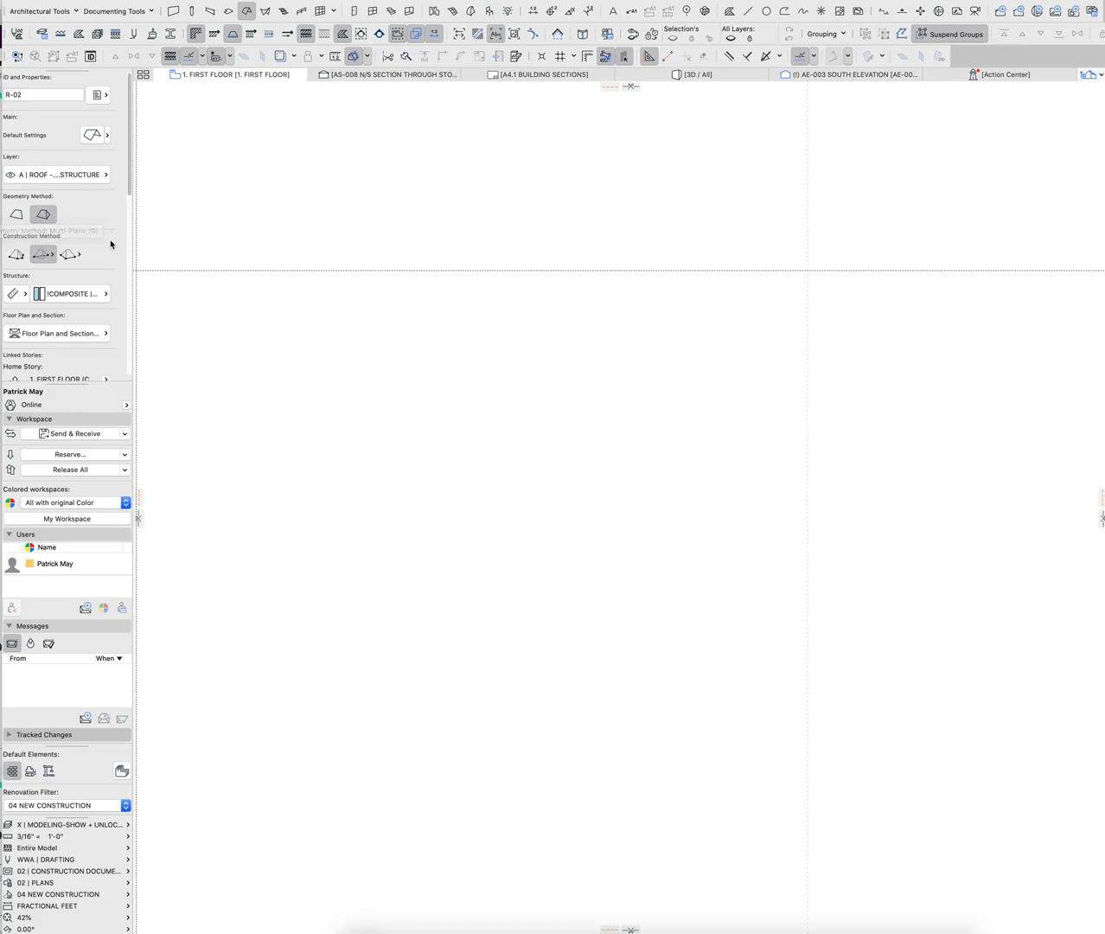
Draw a rectangular multi-plane roof measuring 50' by 20' on the first floor plan
left_click(293, 489)
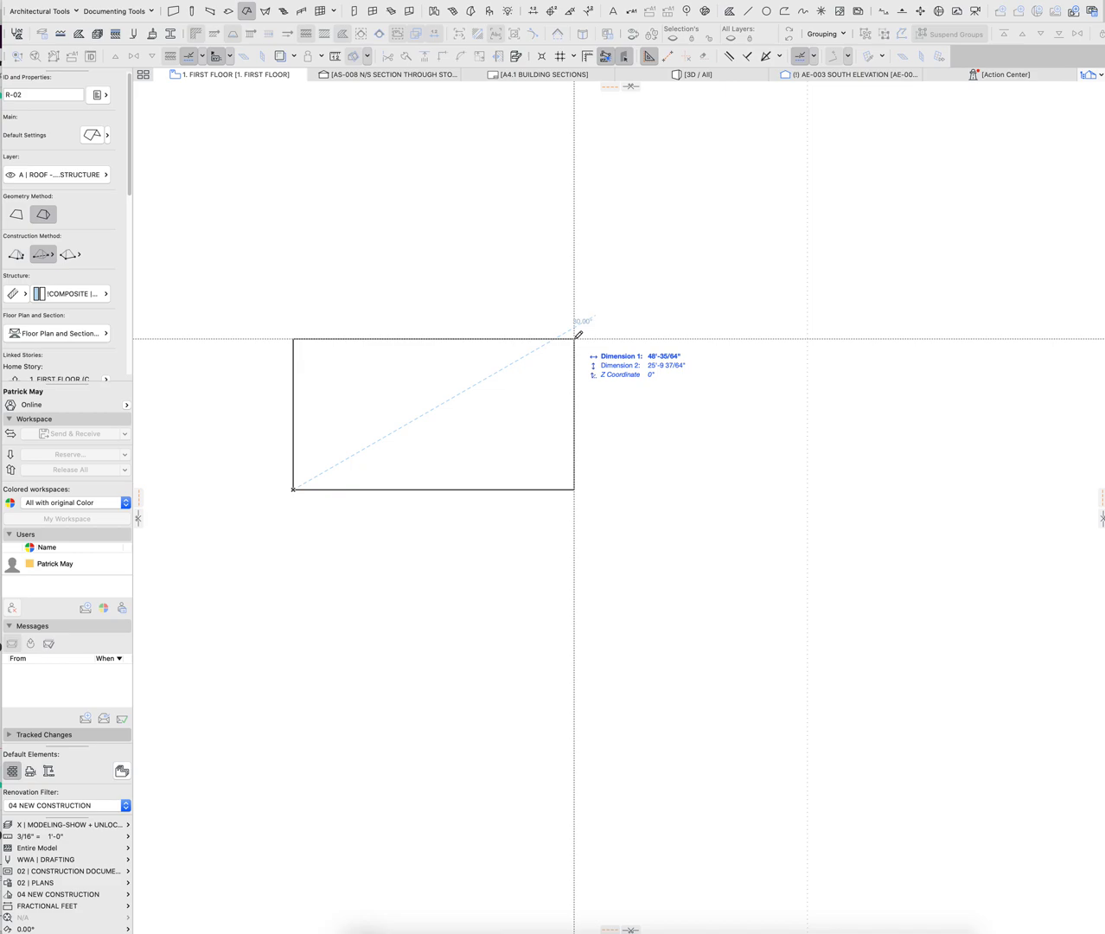
type("x5")
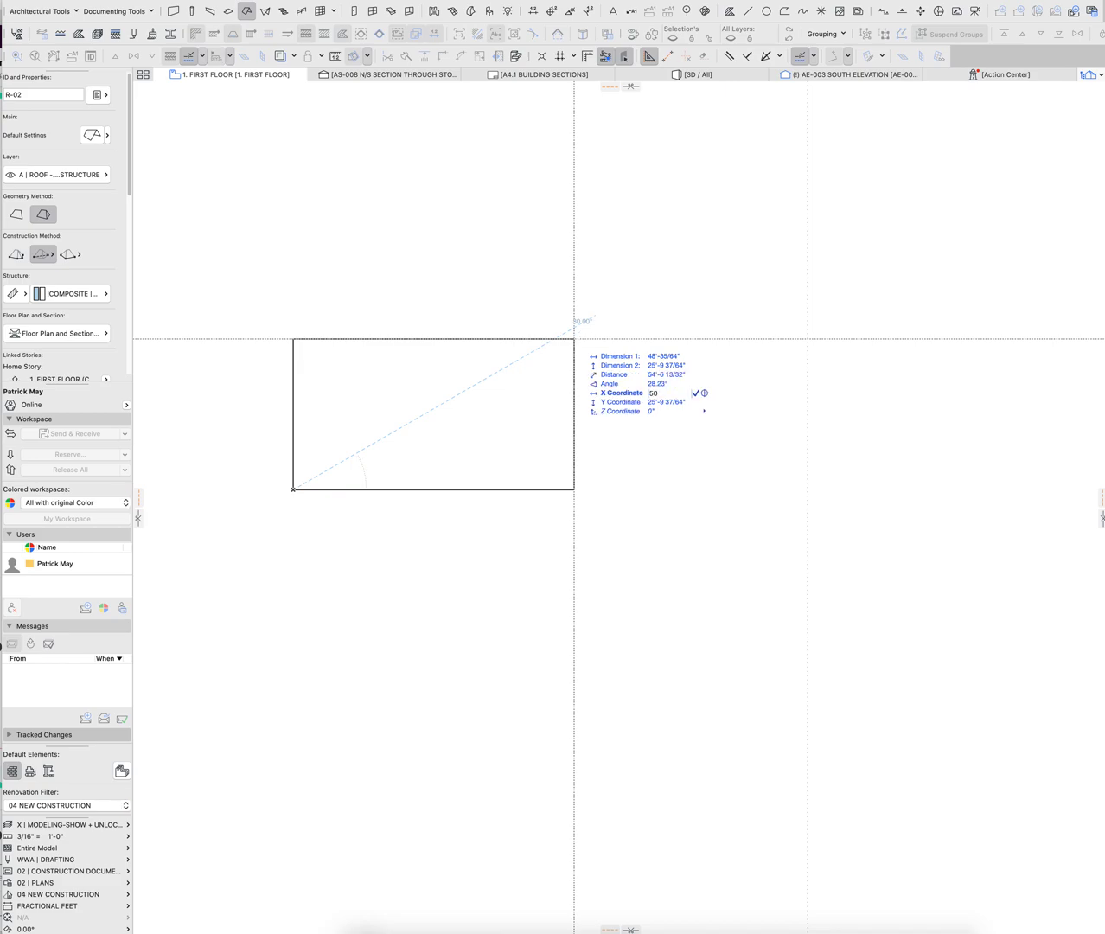
type("y20")
key("Return")
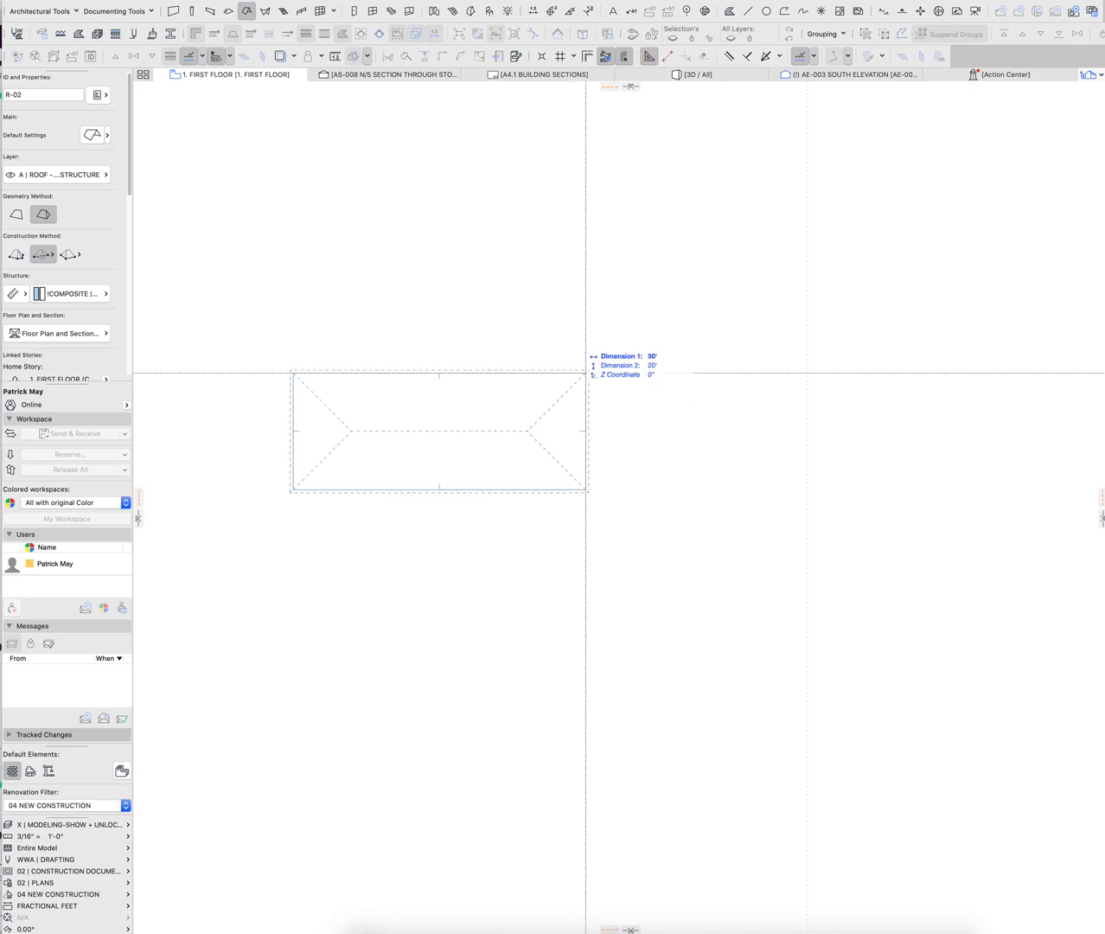
scroll(420, 433, "up", 5)
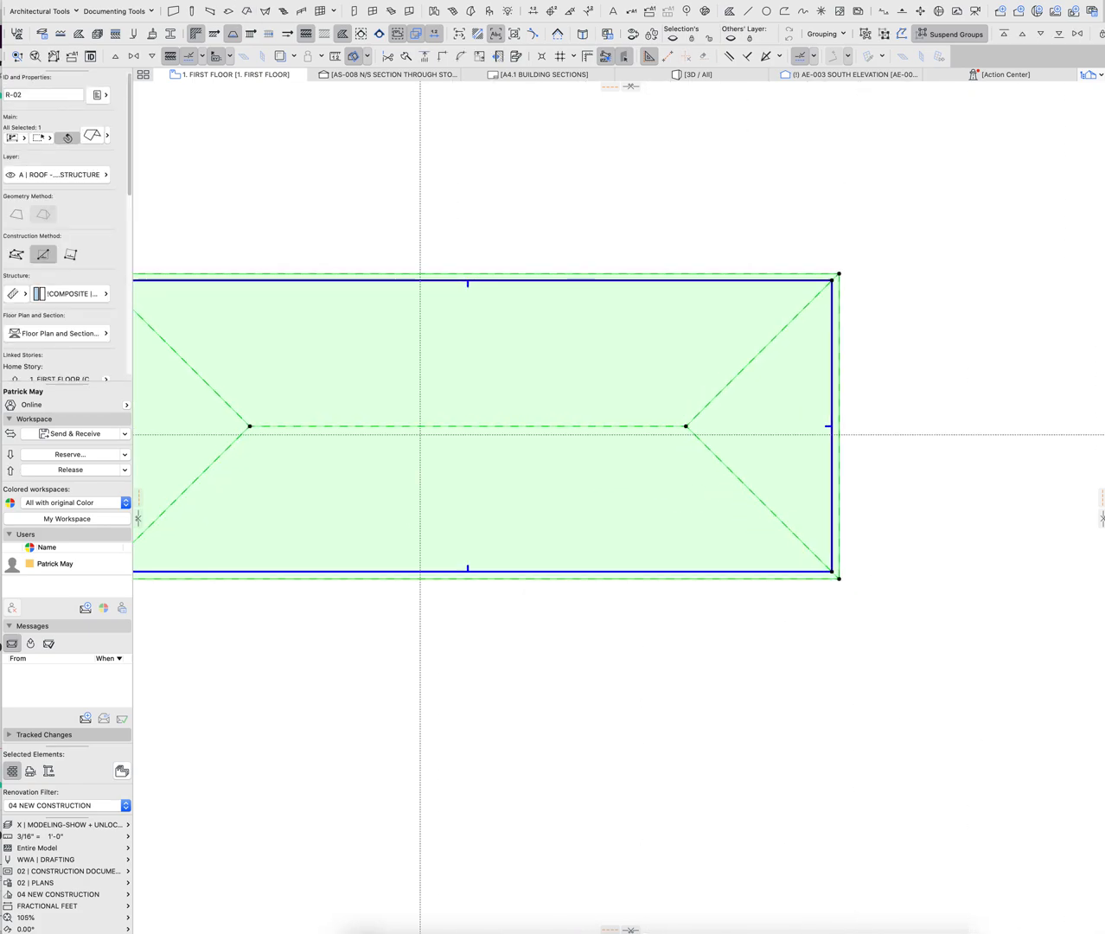
scroll(505, 429, "down", 1)
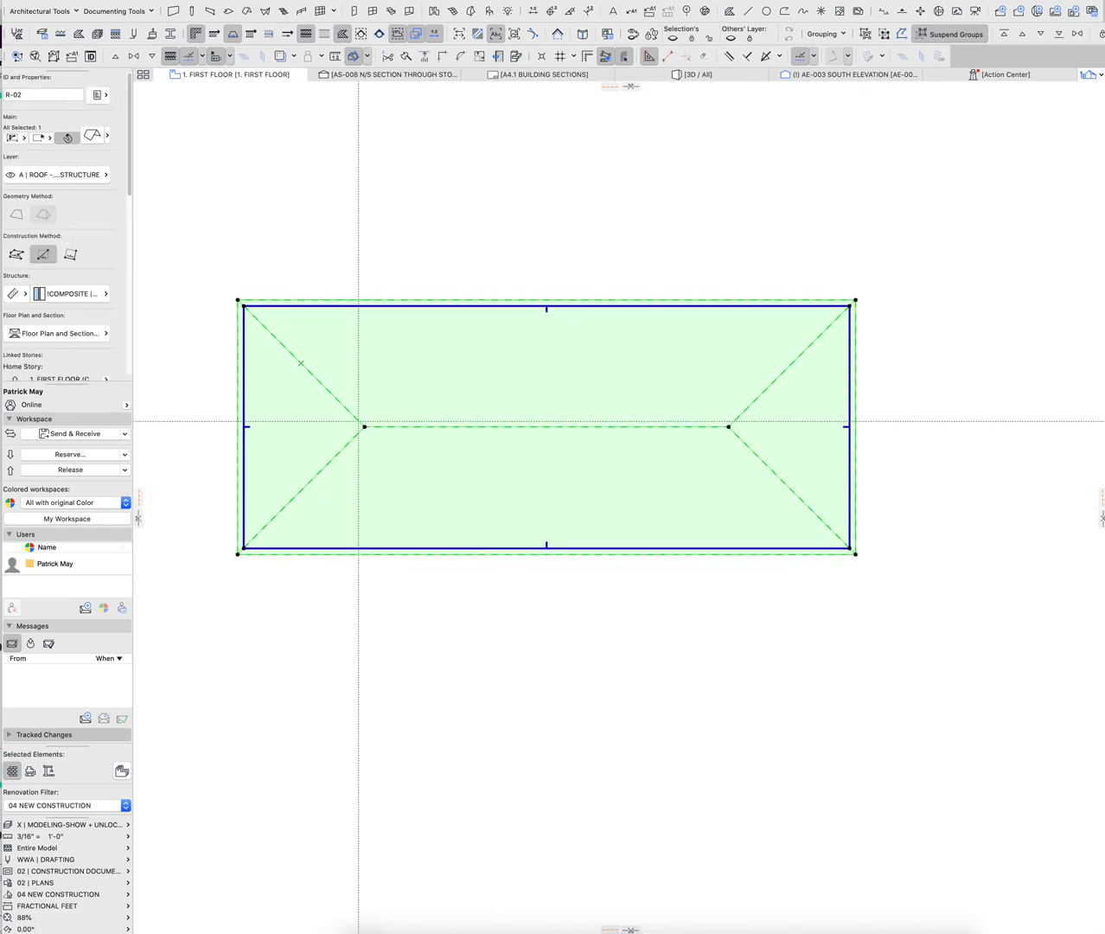
scroll(359, 421, "down", 2)
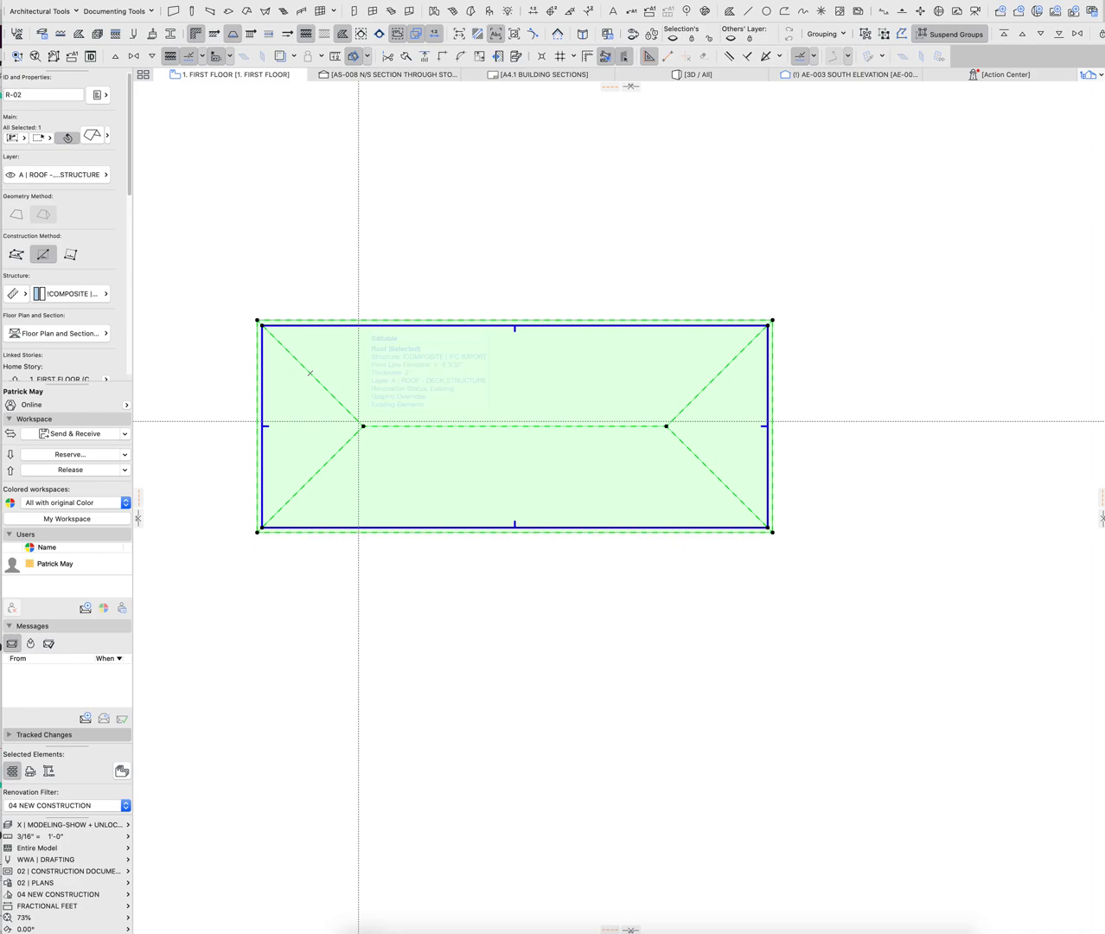
Show the new roof in 3D and set its pitch to 1' in 12"
key("F5")
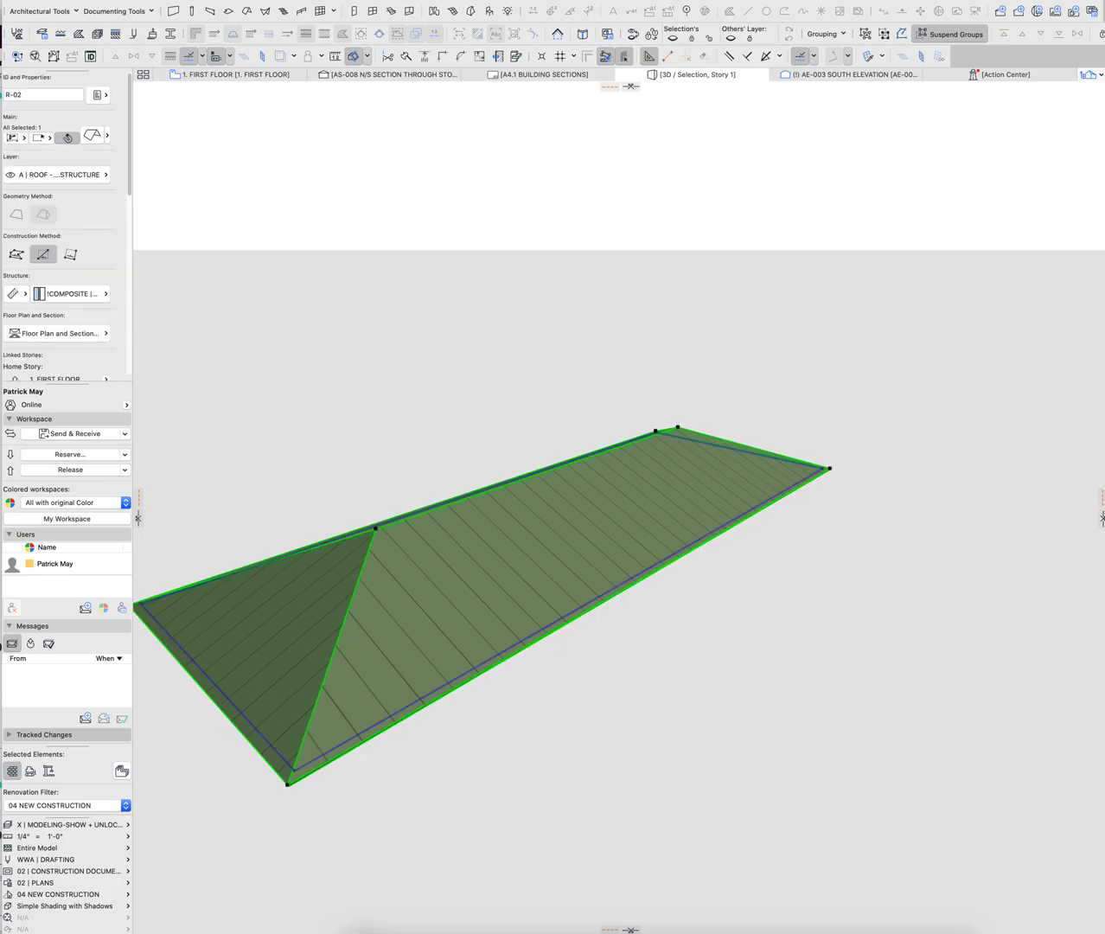
key("super+t")
left_click(787, 137)
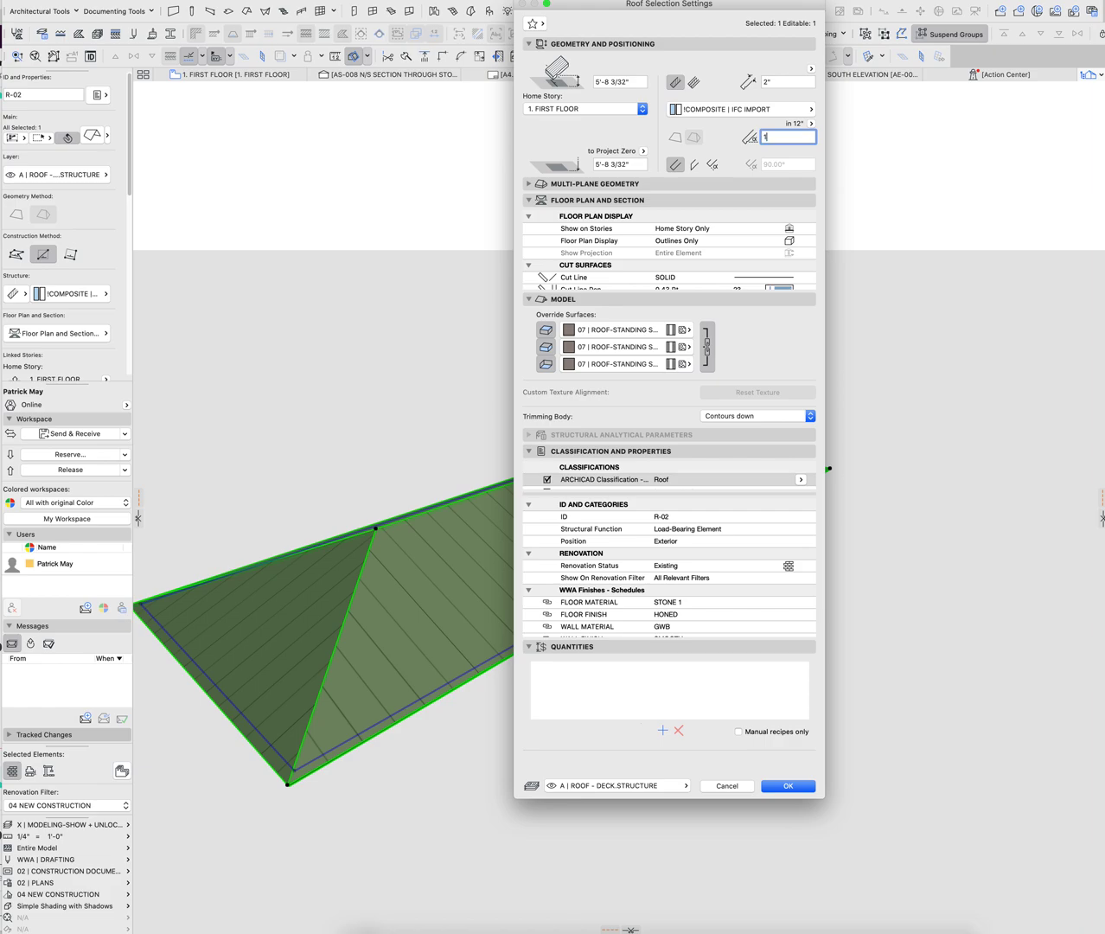
key("Tab")
key("Return")
left_click_drag(599, 407, 814, 454)
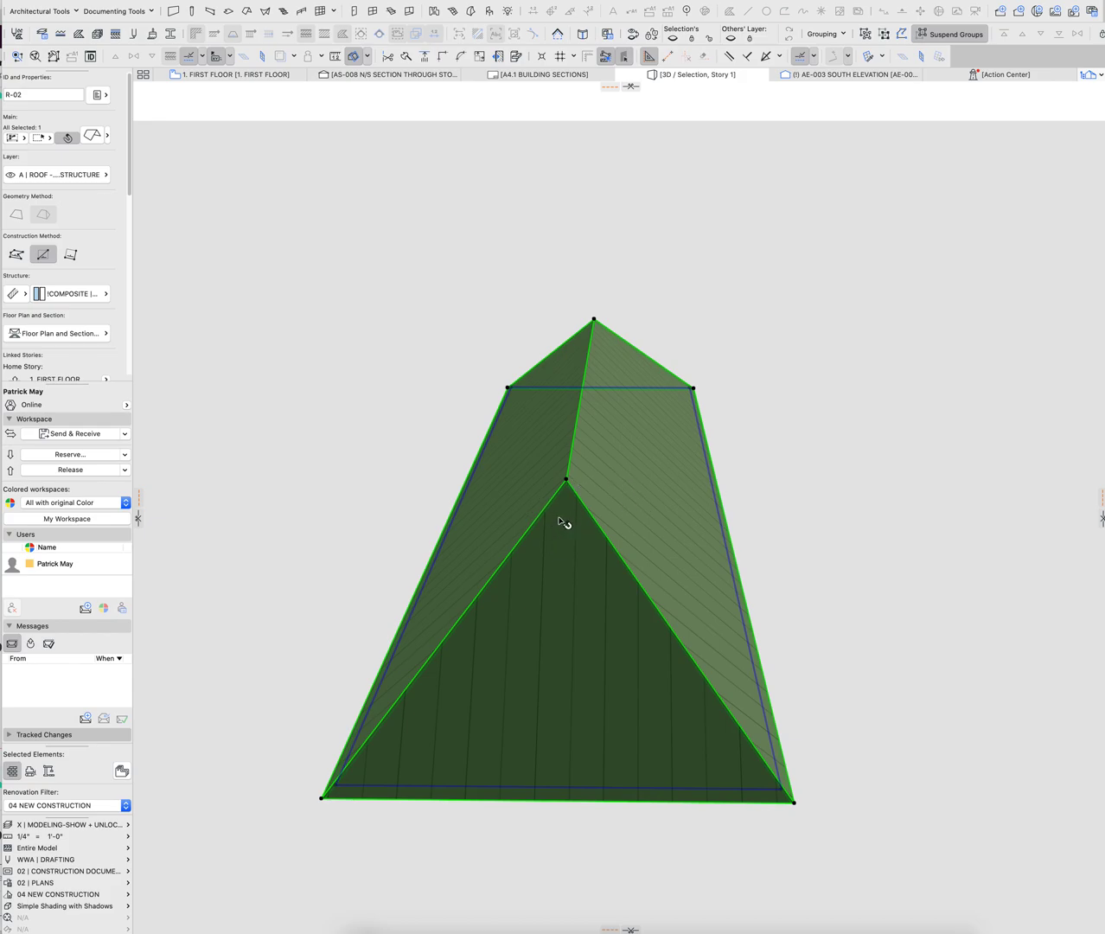
Add a second roof level in the multi-plane geometry, with elevation 0" for level 1 and 5' for level 2
key("ctrl+t")
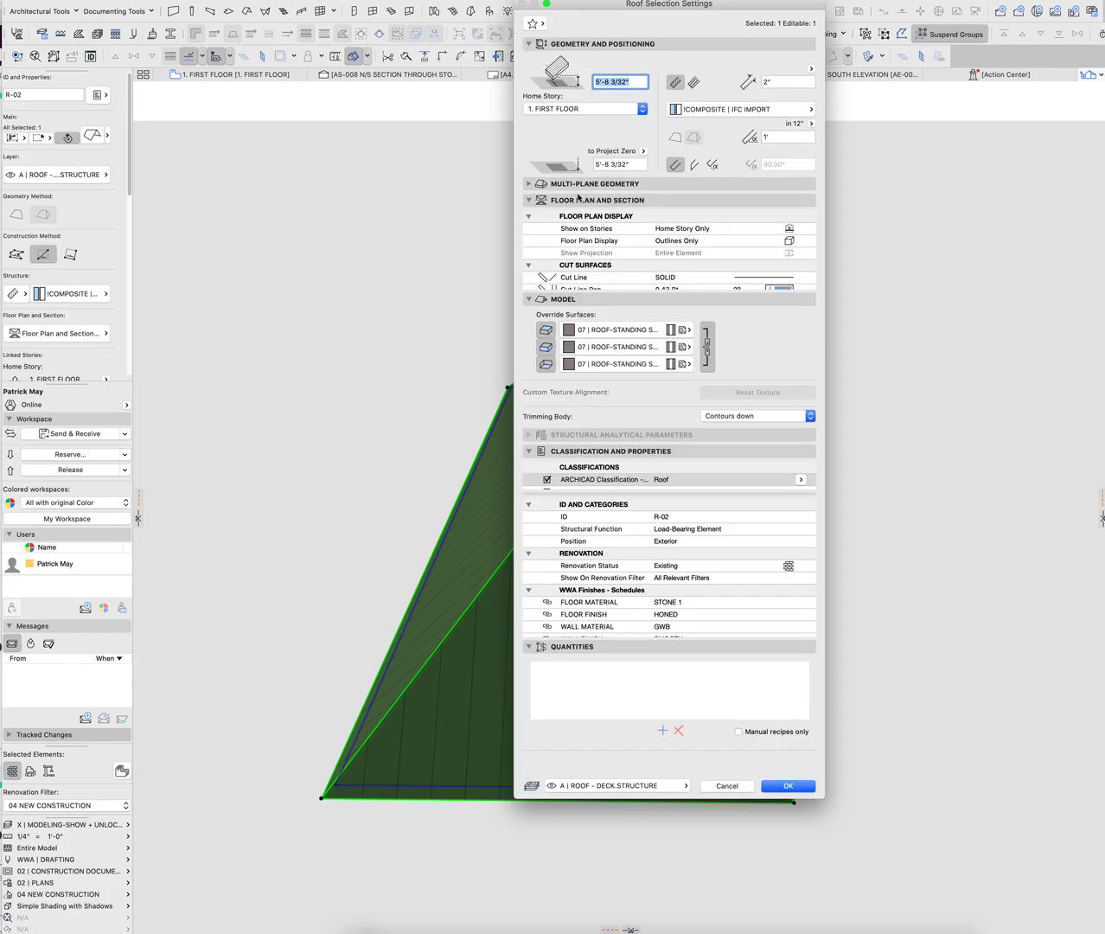
left_click(529, 184)
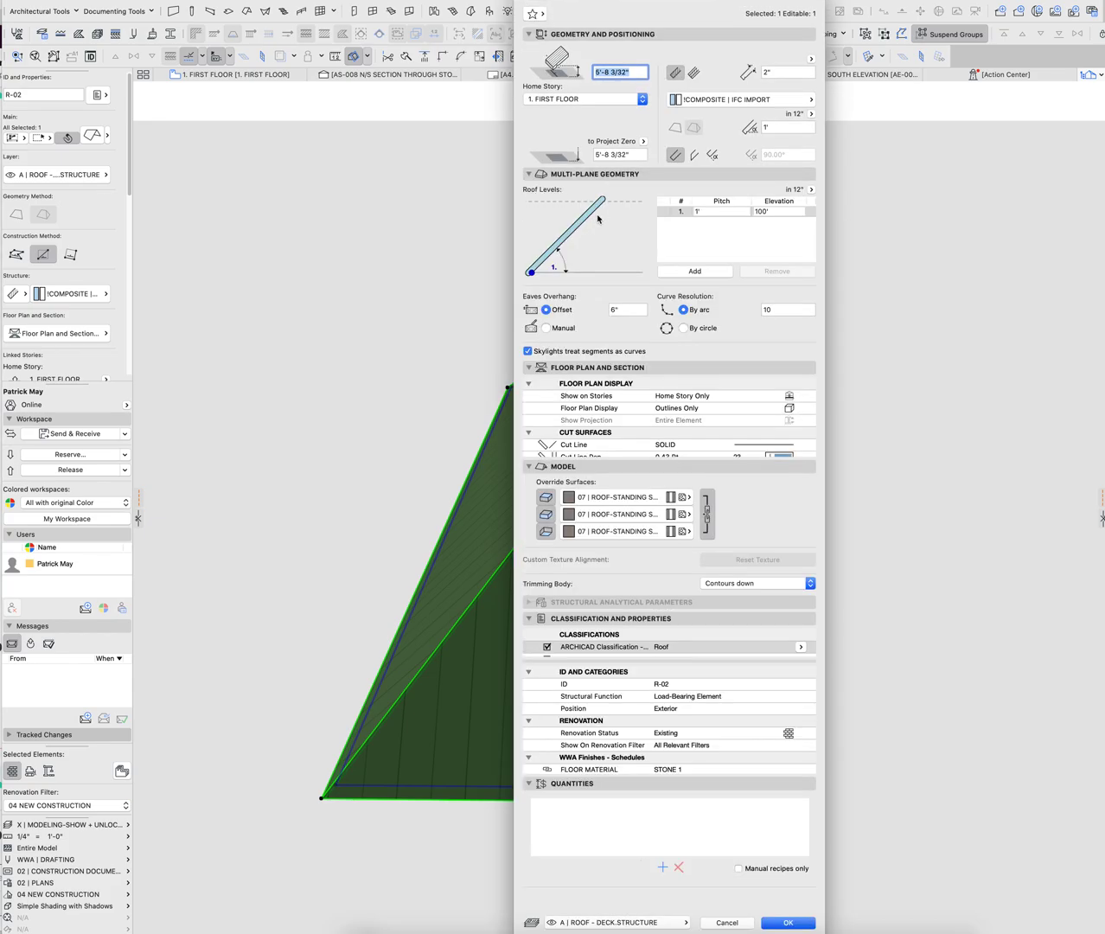
left_click(694, 273)
left_click(782, 223)
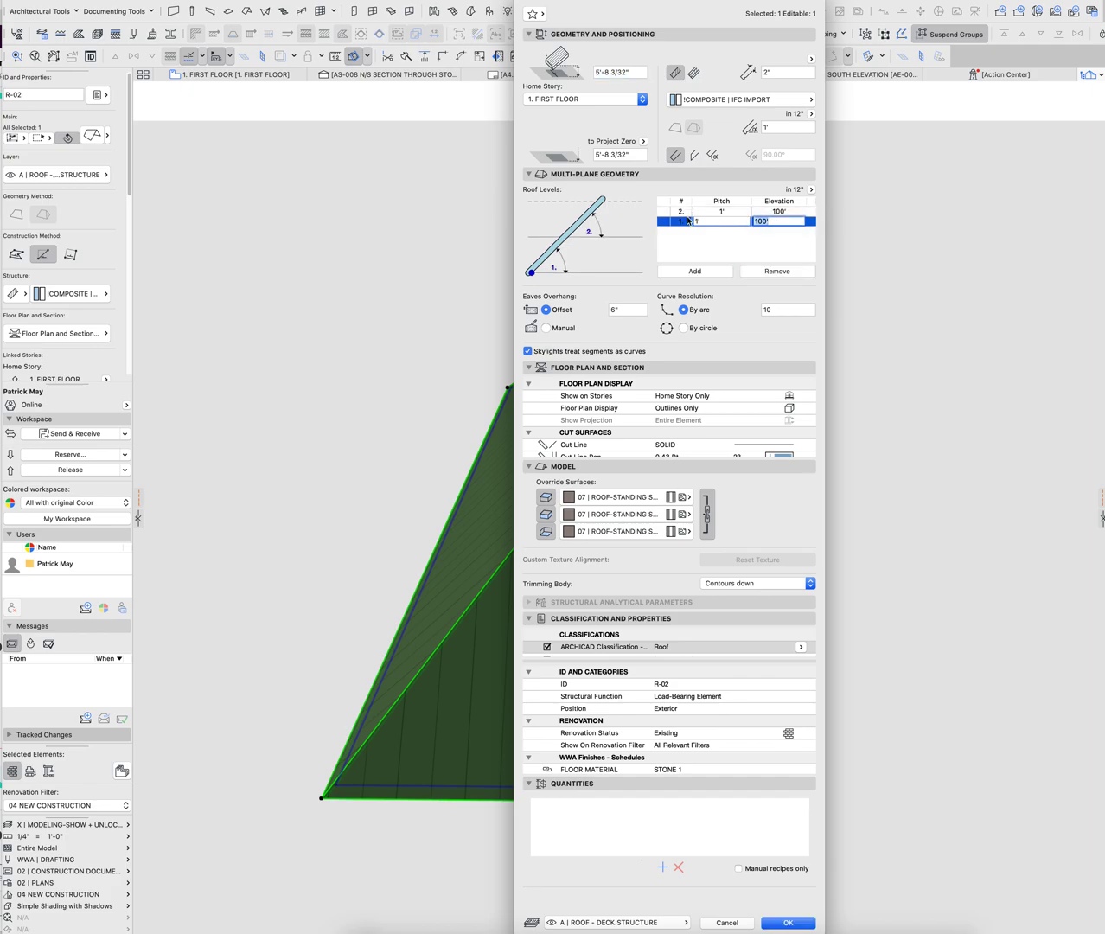
type("0")
left_click(786, 211)
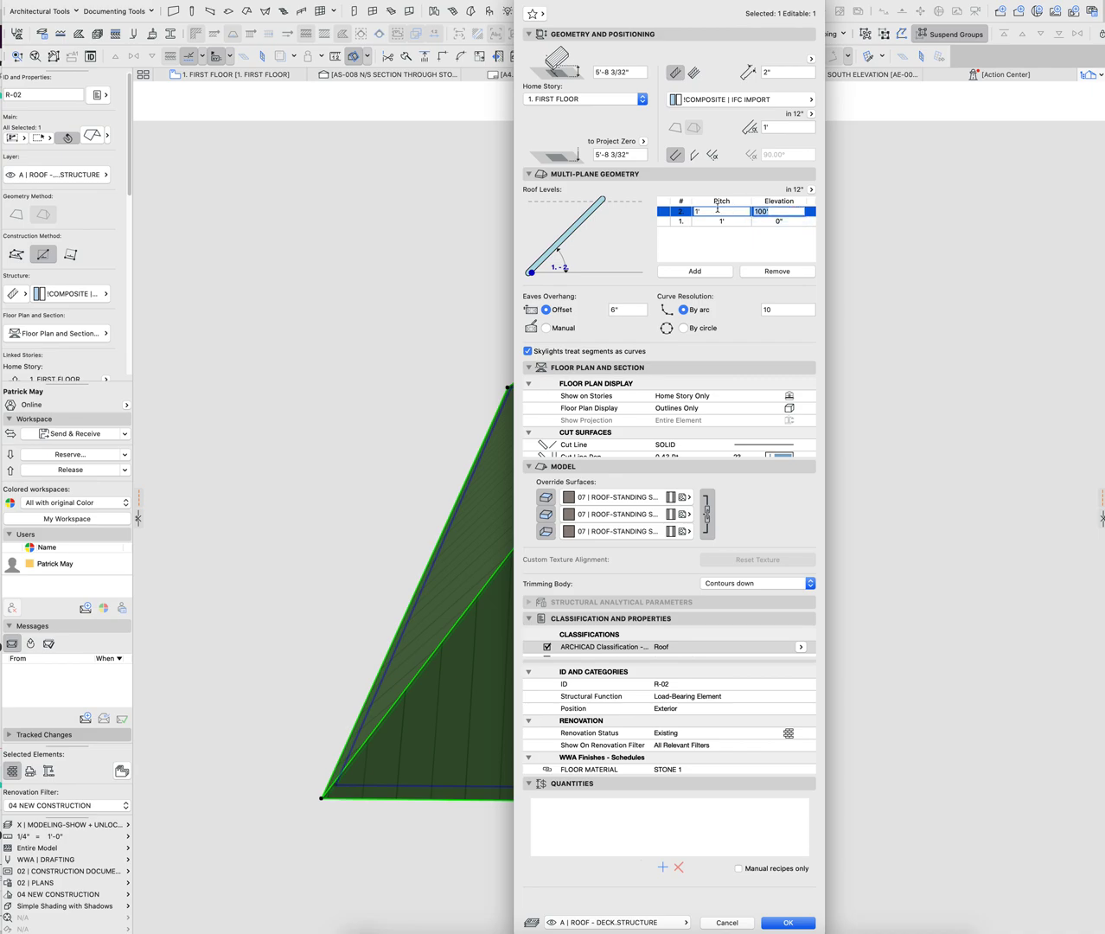
type("5'")
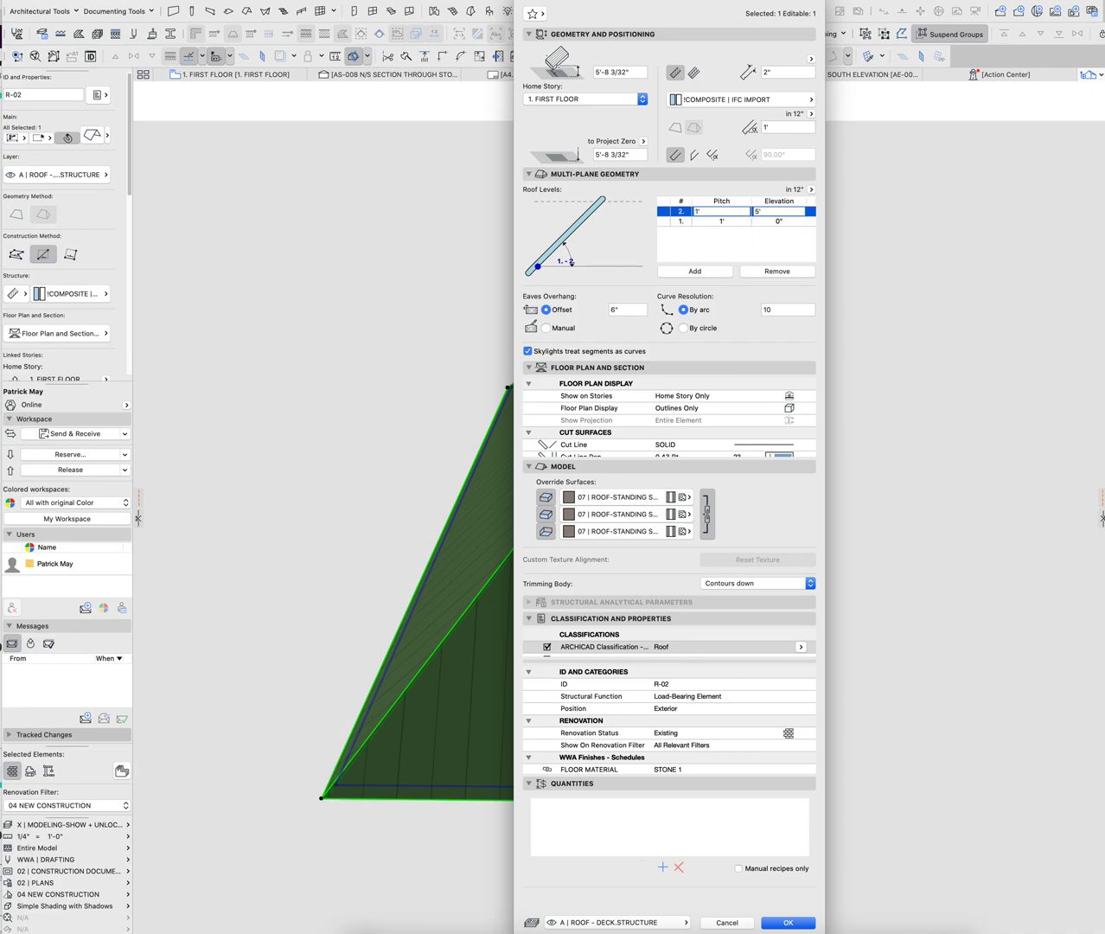
Set the second roof level's pitch to 1" in 12" and apply the roof settings
left_click(730, 211)
key("BackSpace")
type("\"")
key("Return")
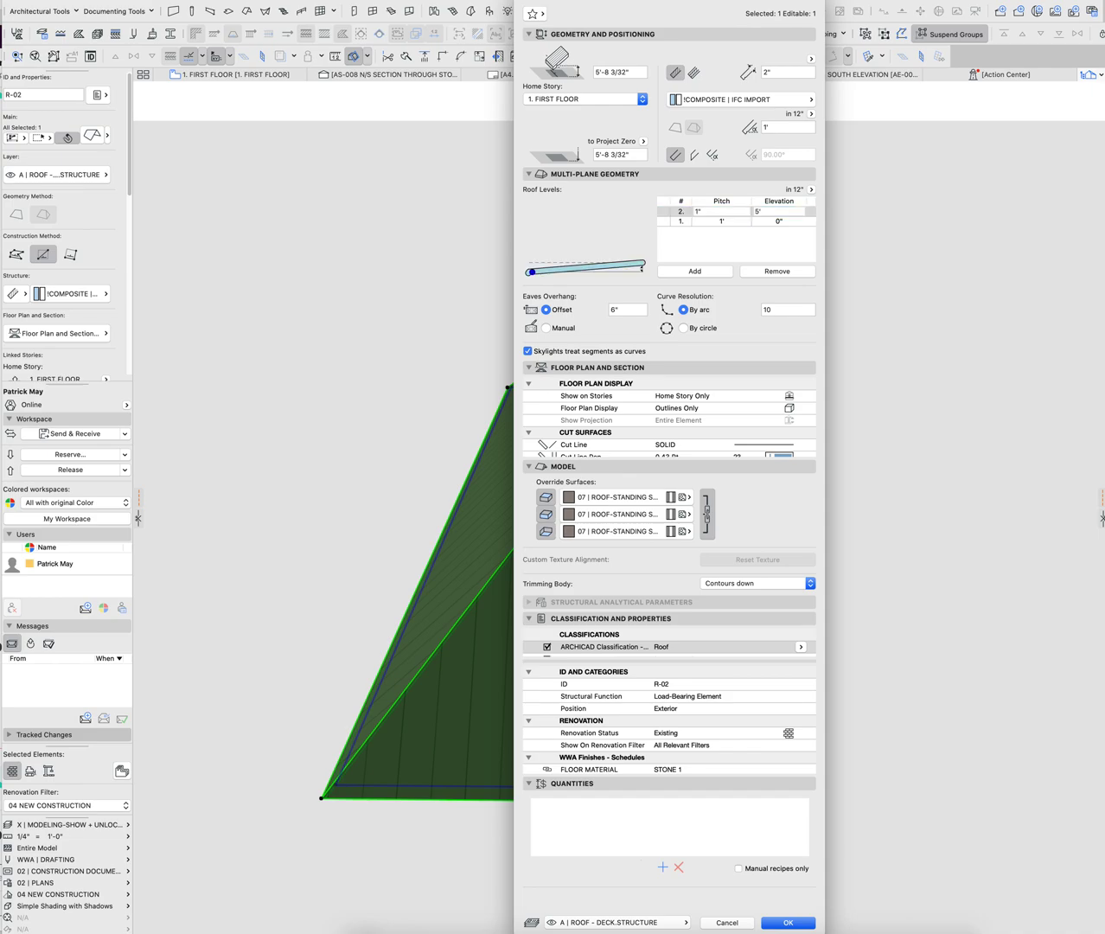
key("Return")
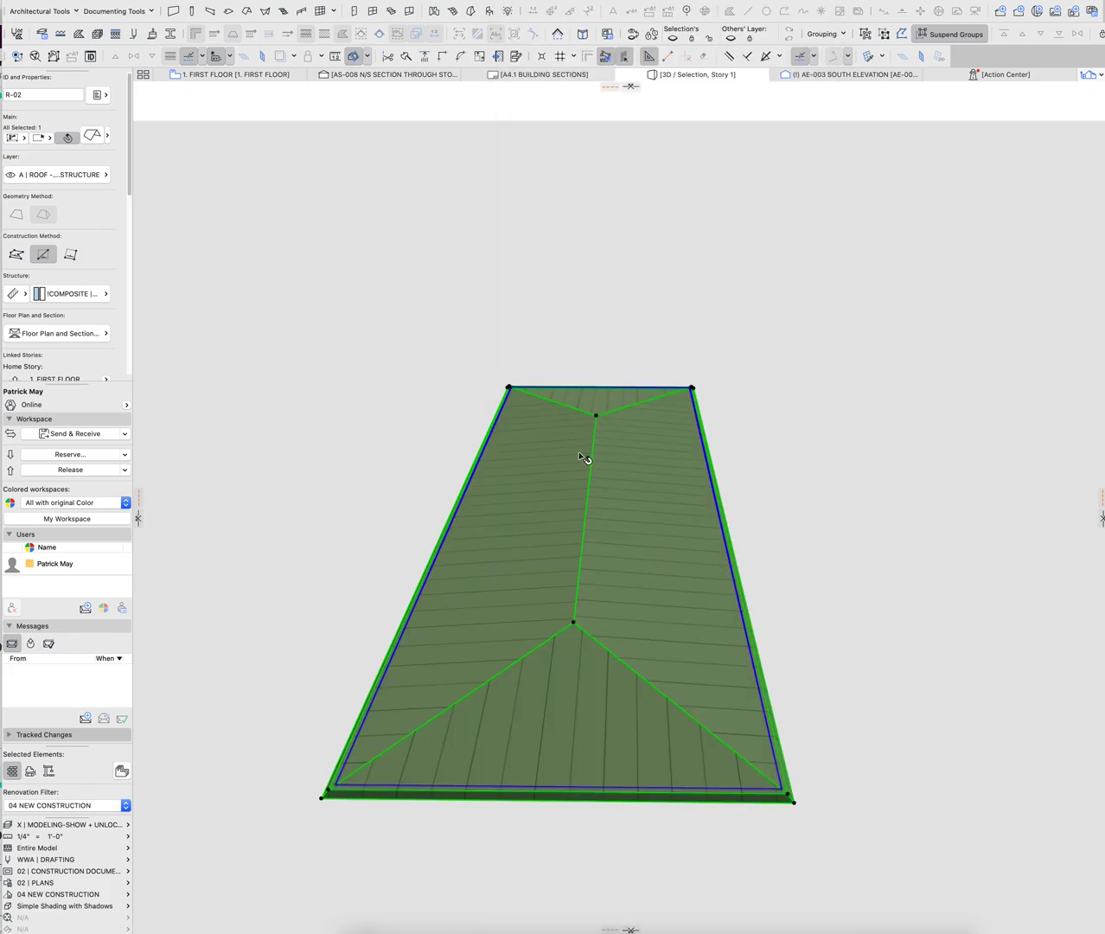
Raise the break edge between the two roof levels by about 5'-4" in 3D
middle_click_drag(585, 434, 392, 472, "shift")
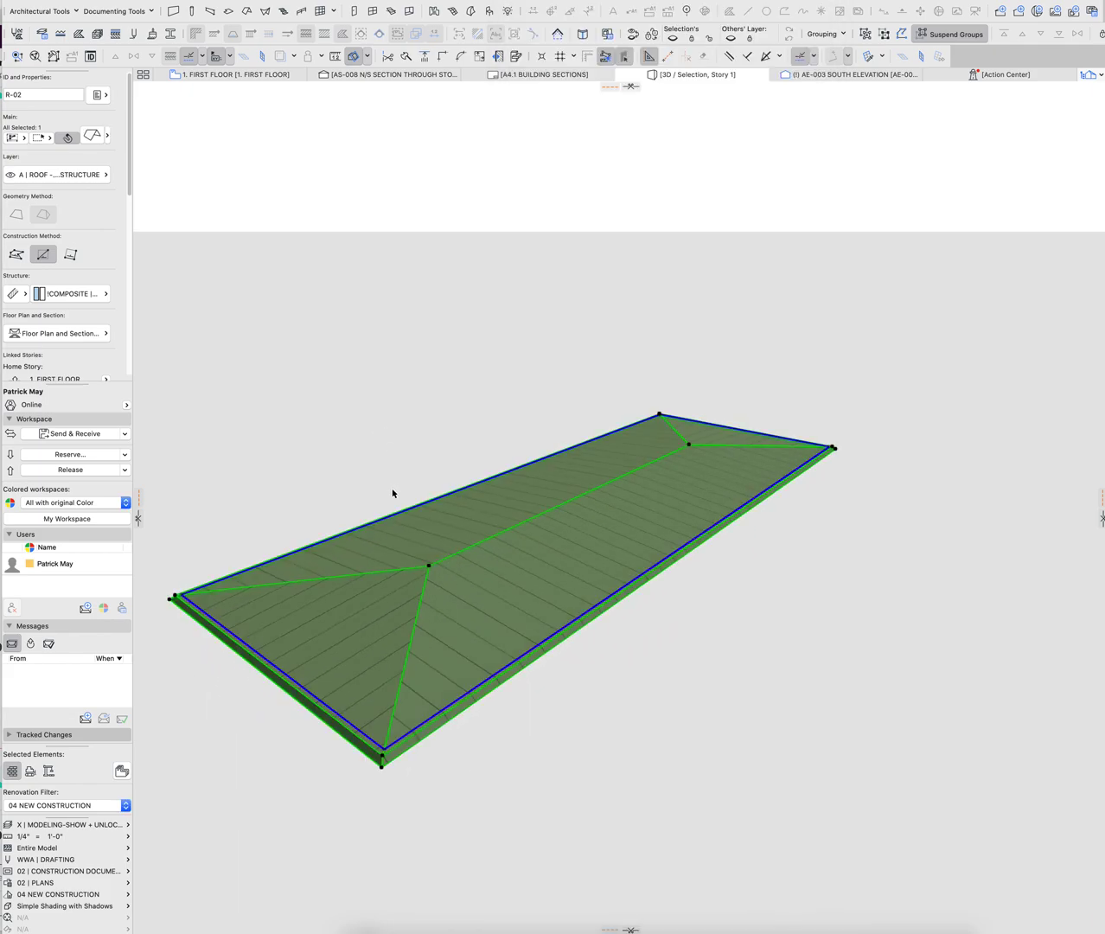
left_click(377, 752)
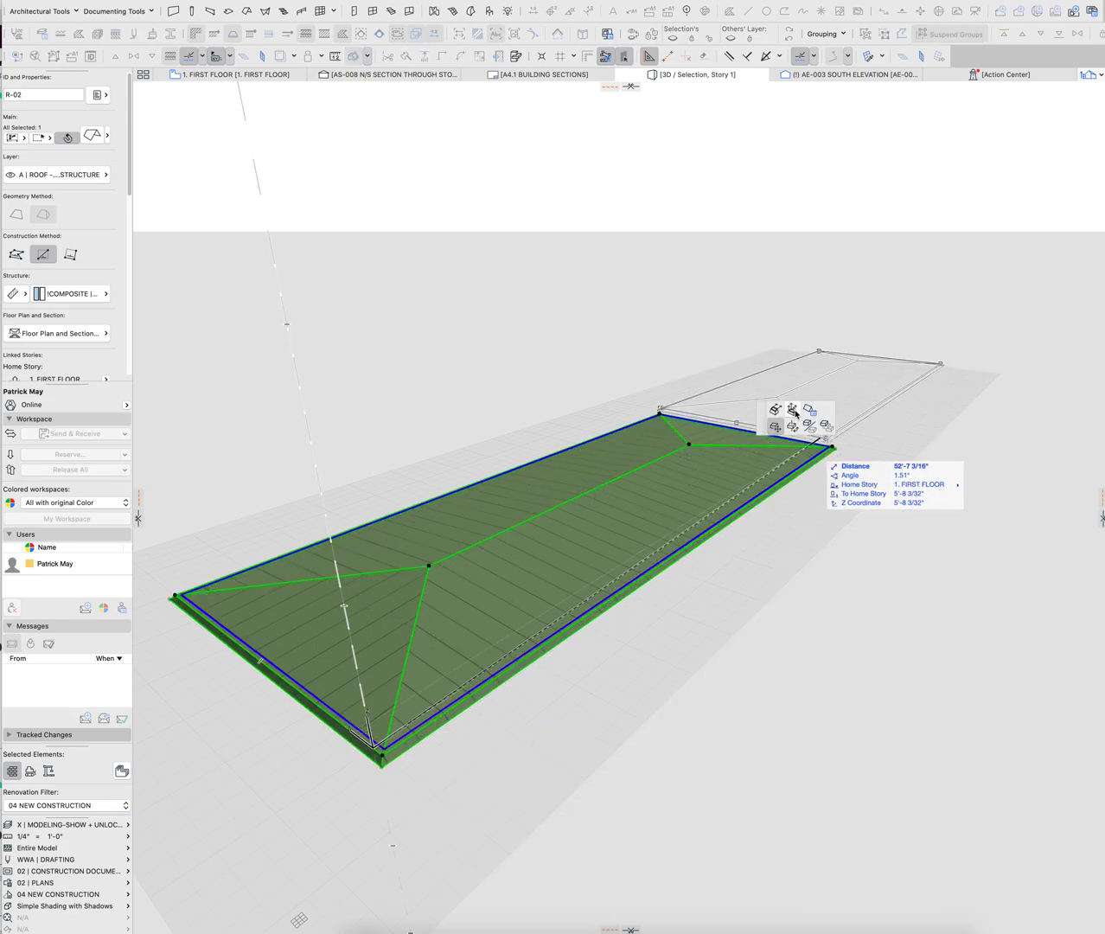
left_click(792, 409)
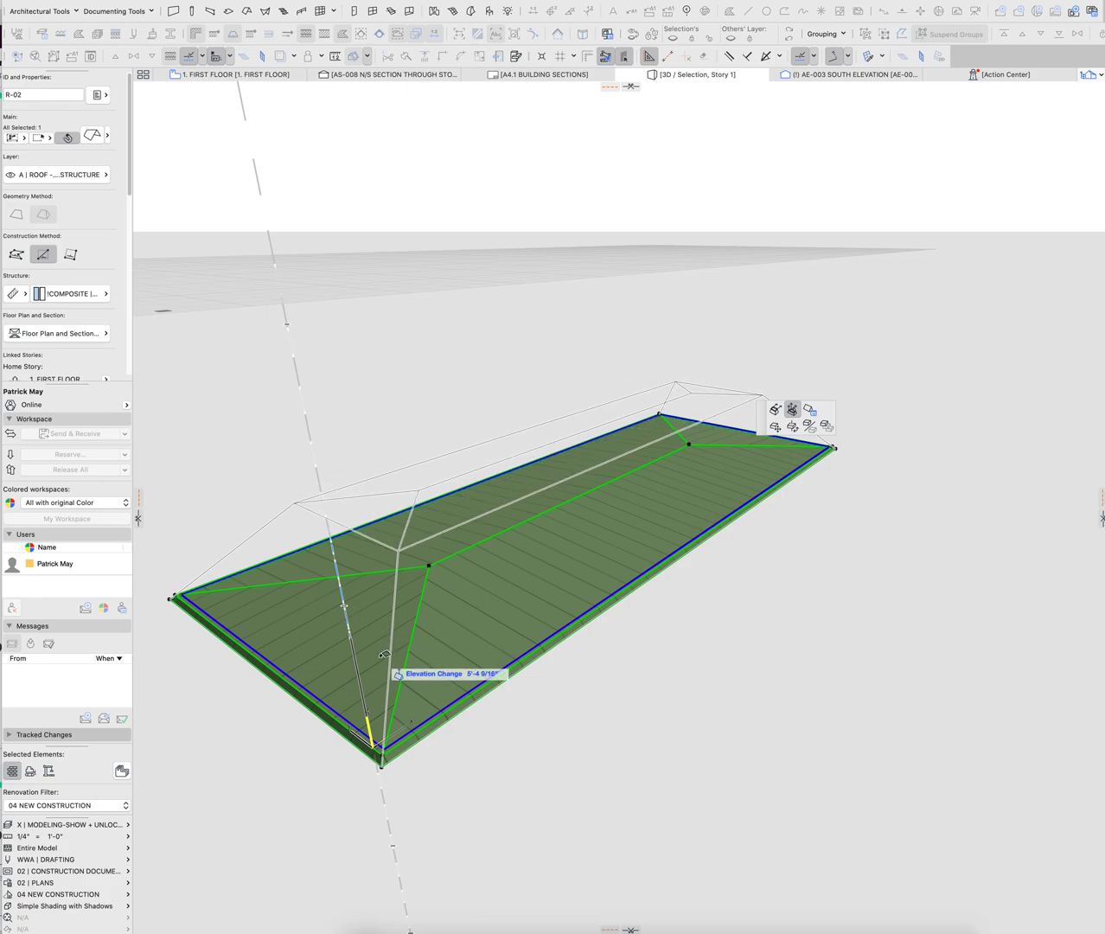
left_click(383, 658)
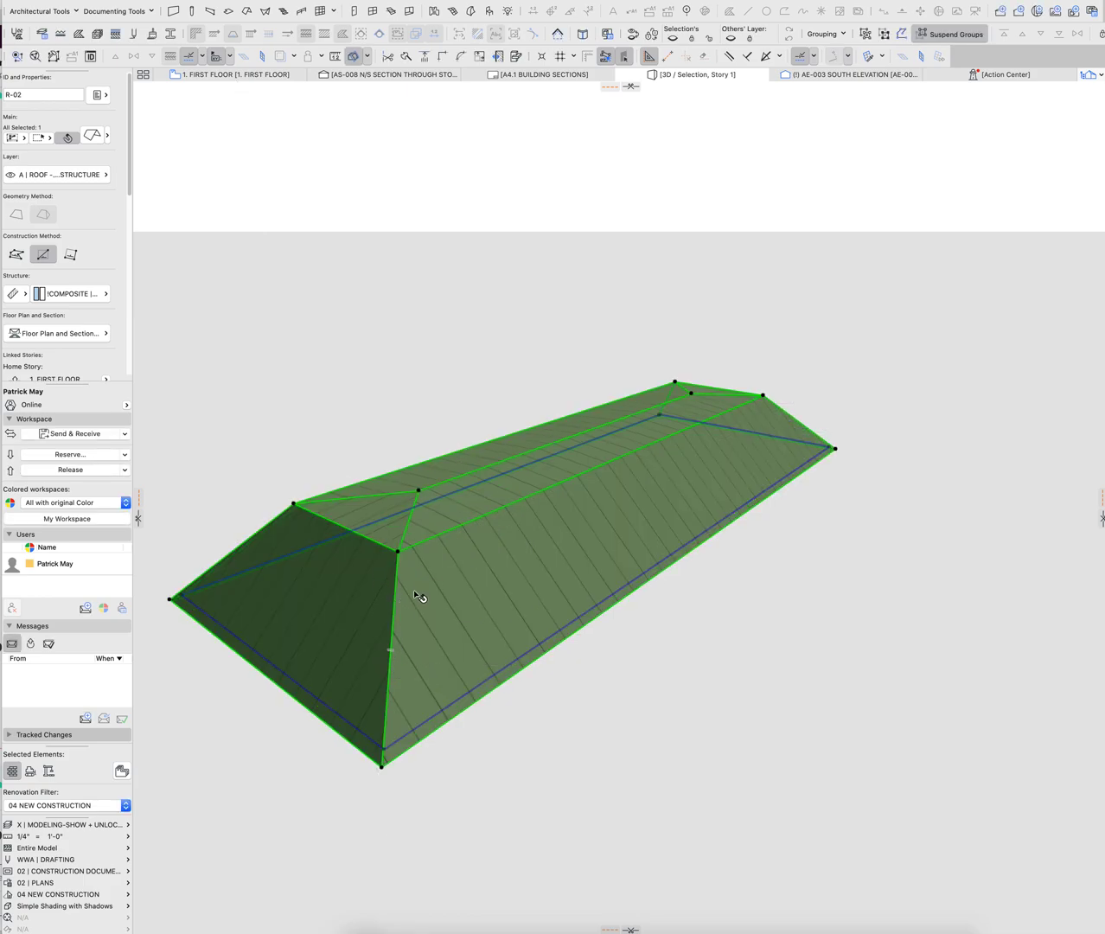
middle_click_drag(416, 593, 481, 594, "shift")
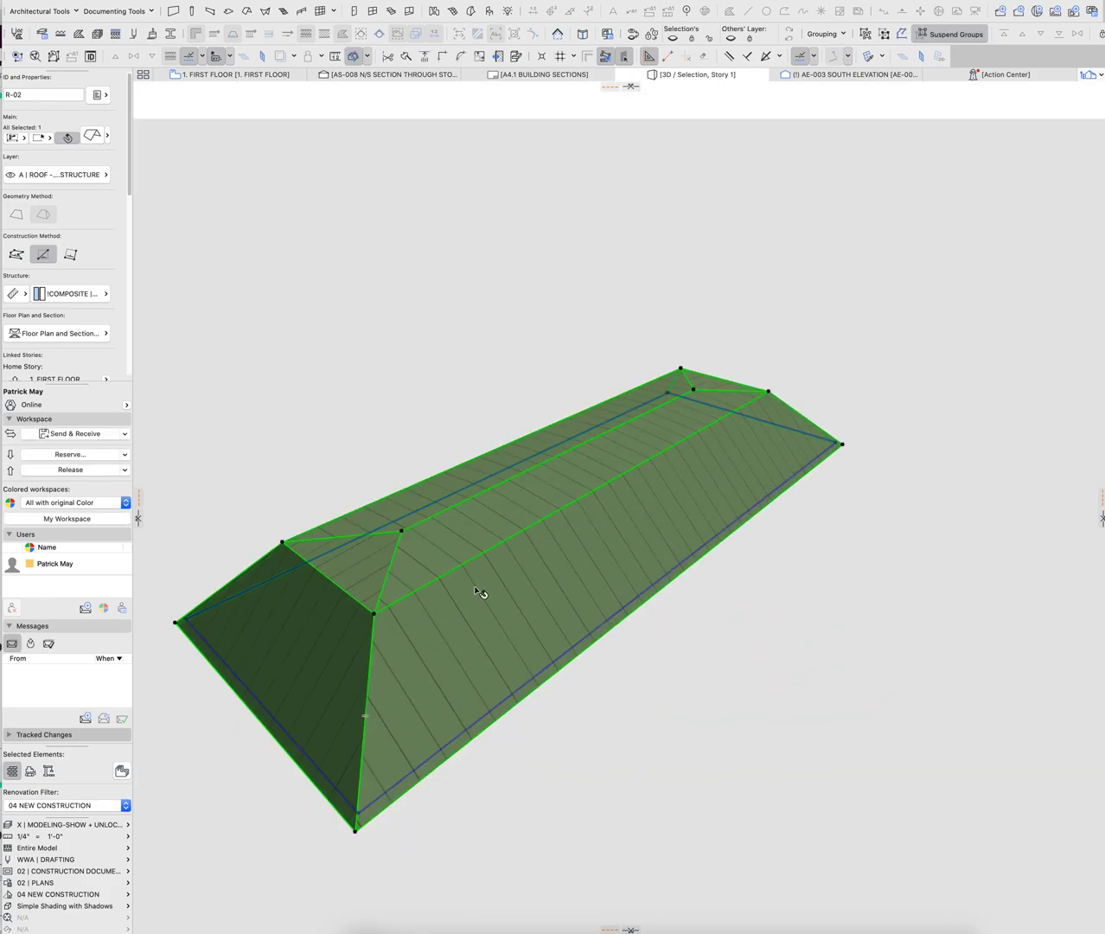
left_click(374, 616)
key("Escape")
key("Escape")
Set the roof's second level pitch to 3" in 12" in its multi-plane geometry settings
left_click(404, 536)
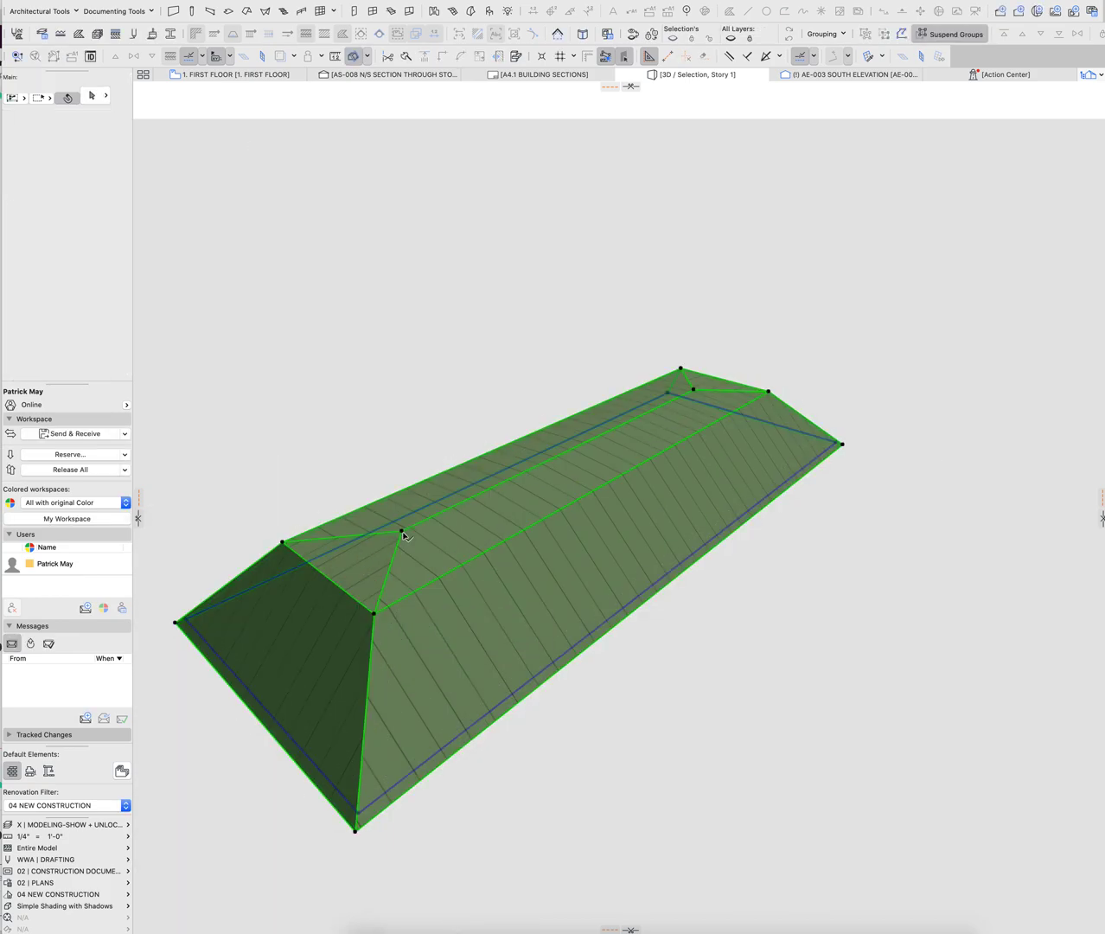
double_click(544, 562)
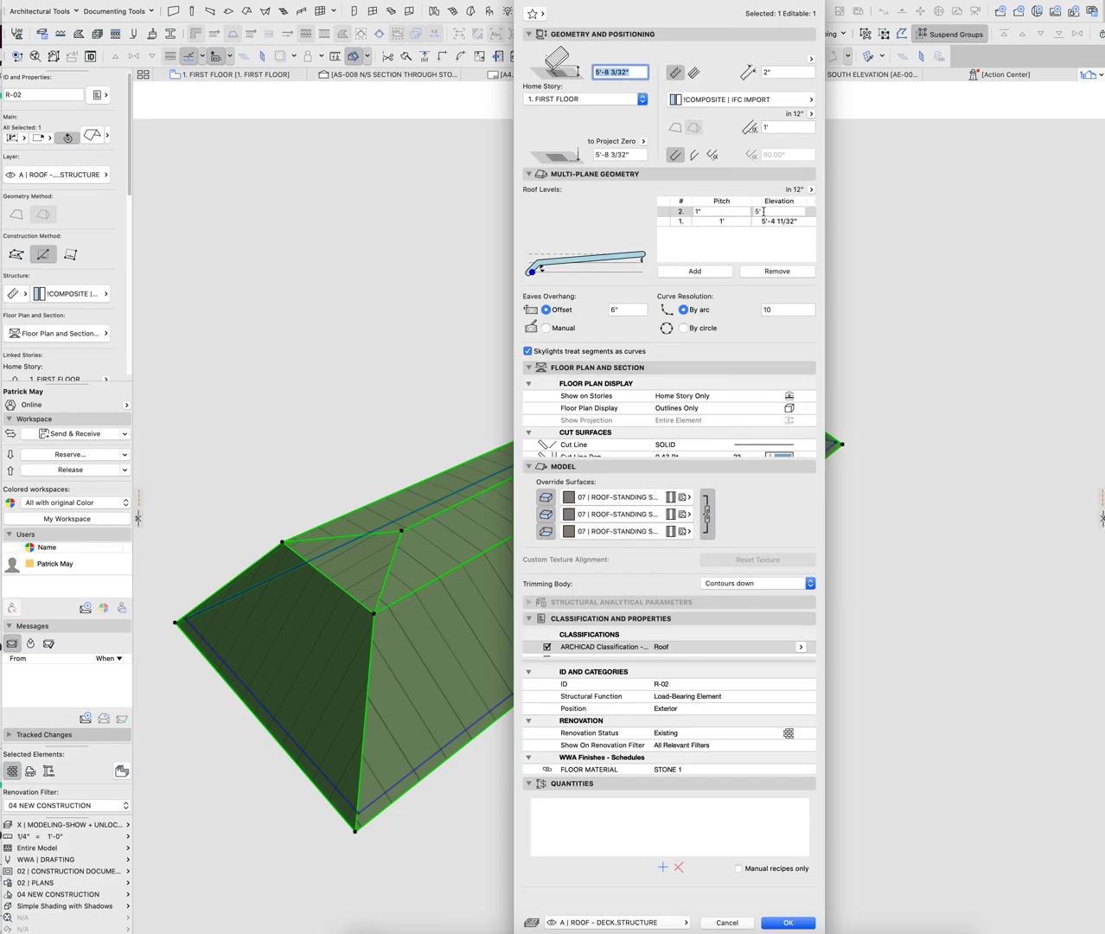
left_click(673, 212)
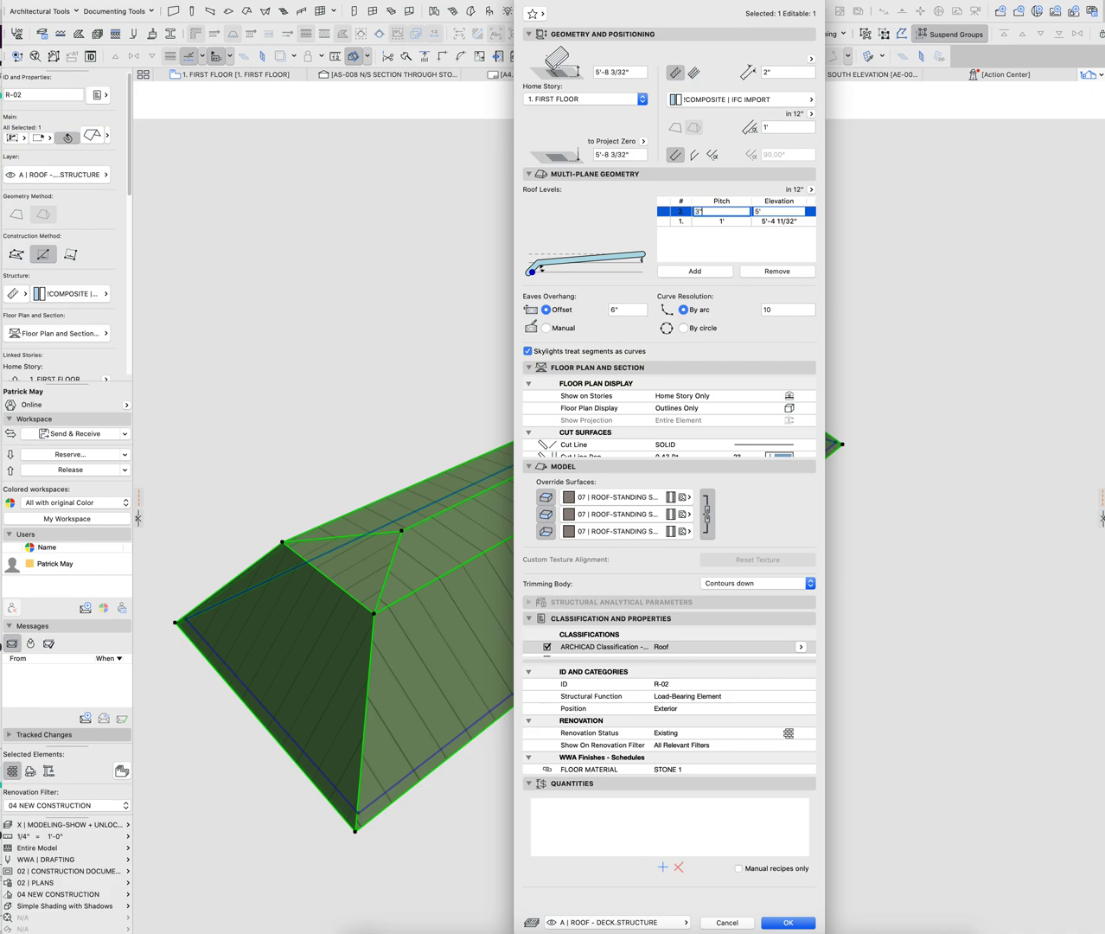
key("Tab")
key("Return")
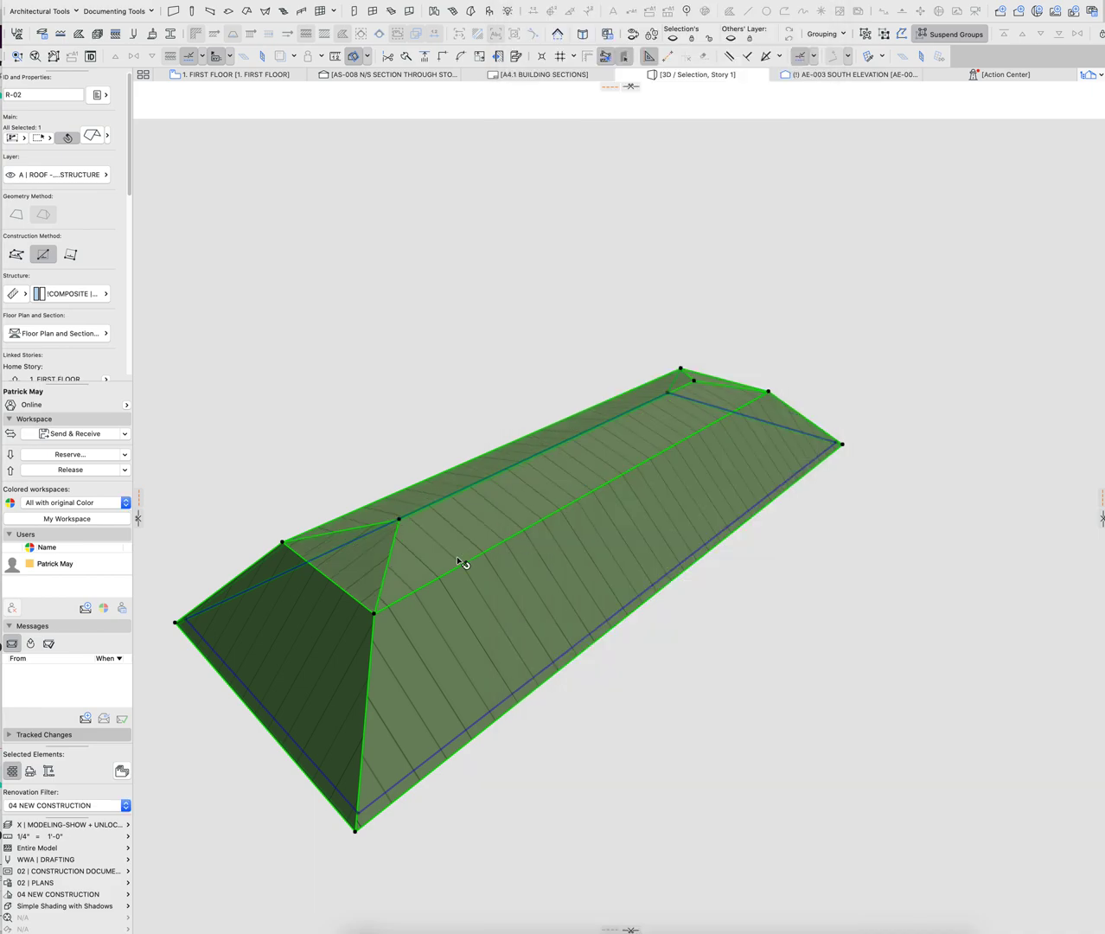
Lower the break edge between the two roof levels by about 2'-10" in 3D
left_click(373, 612)
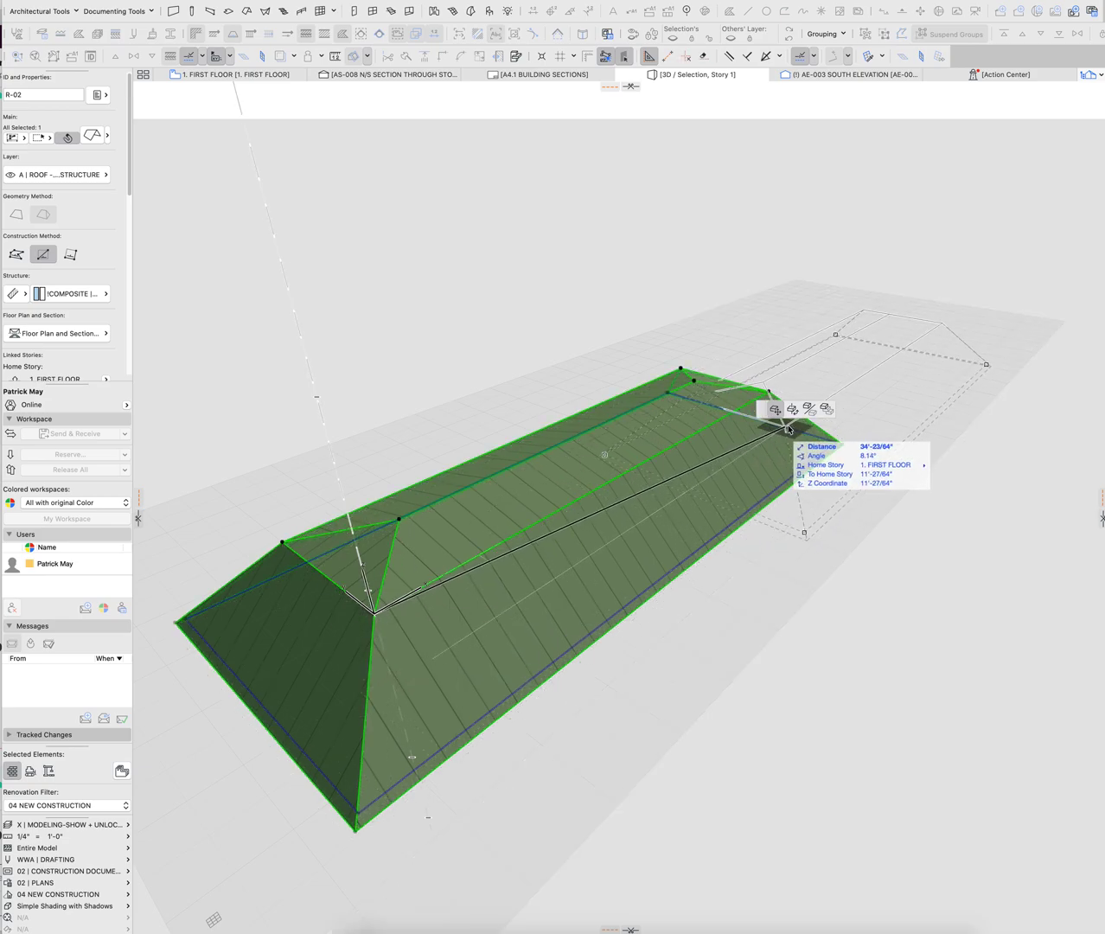
key("Escape")
left_click(347, 588)
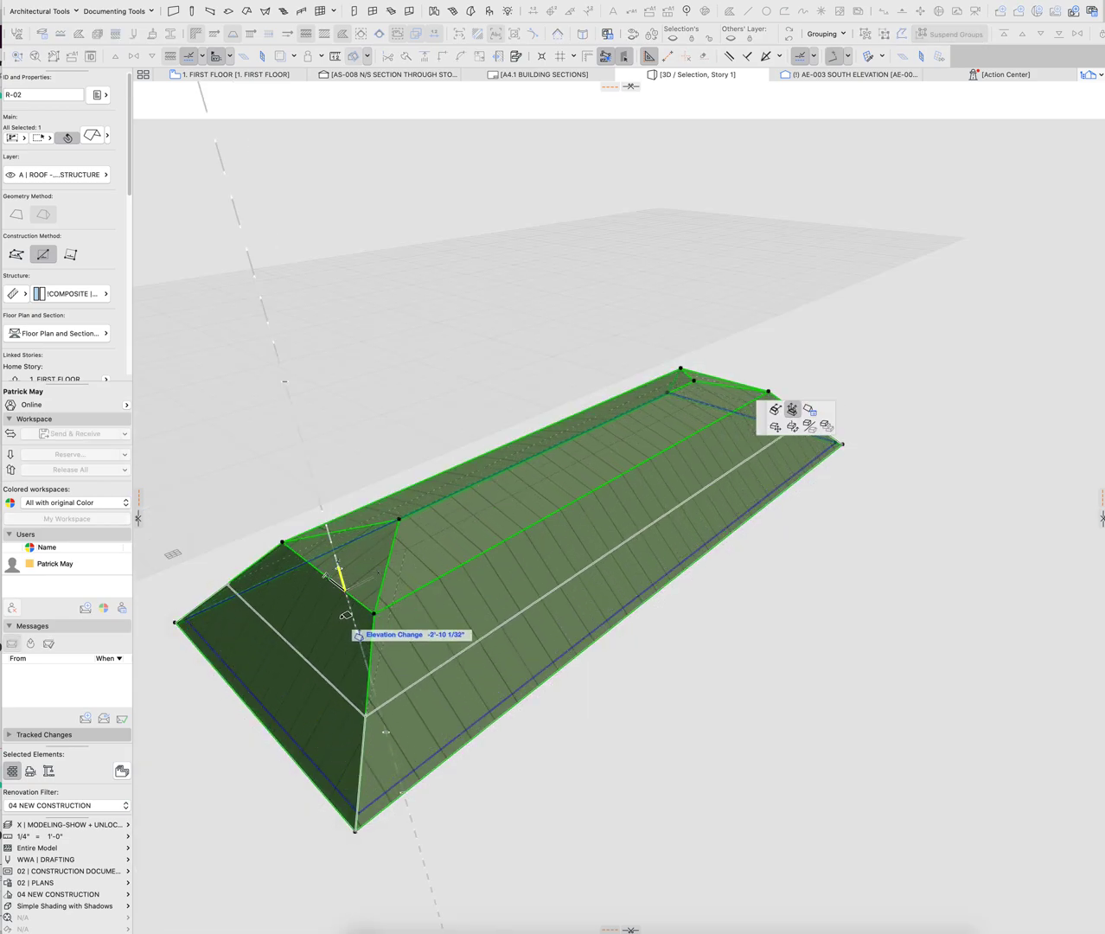
left_click(345, 619)
middle_click_drag(364, 557, 378, 518, "shift")
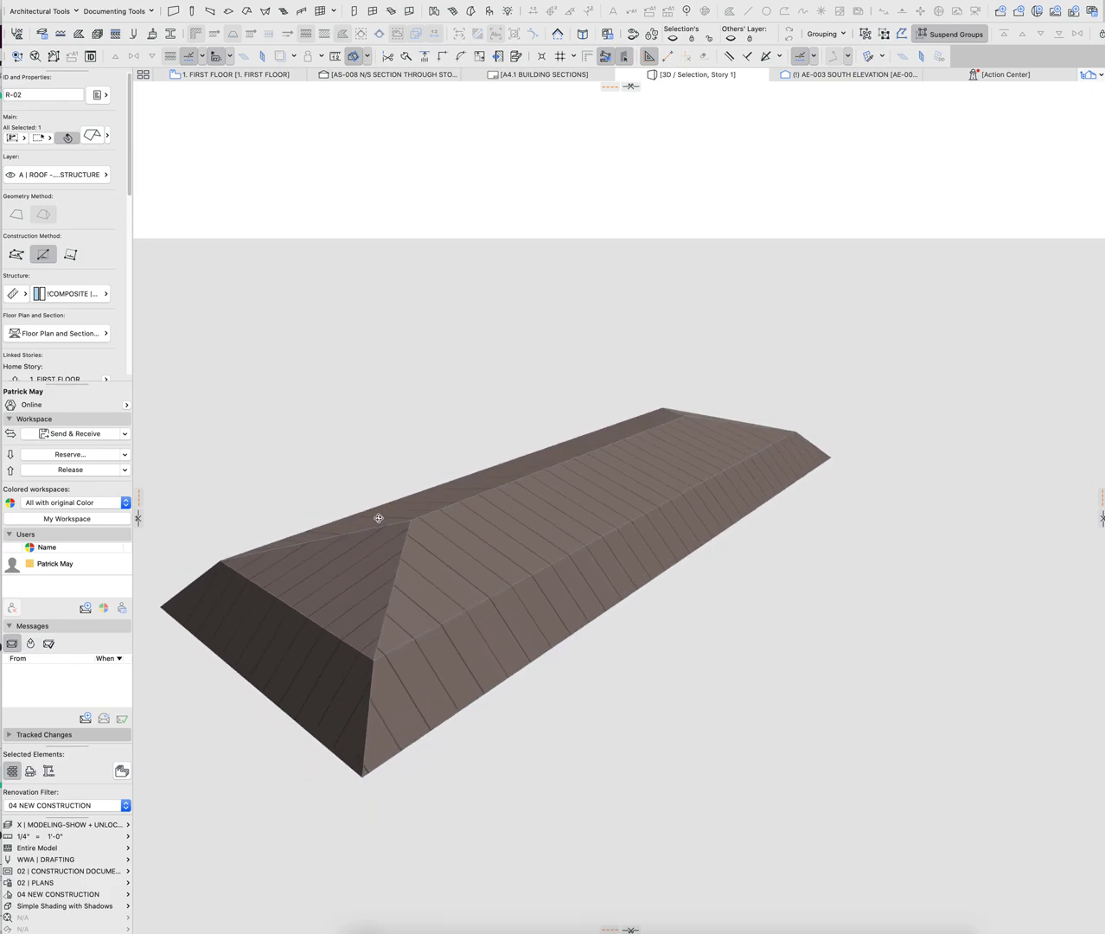
left_click(378, 518)
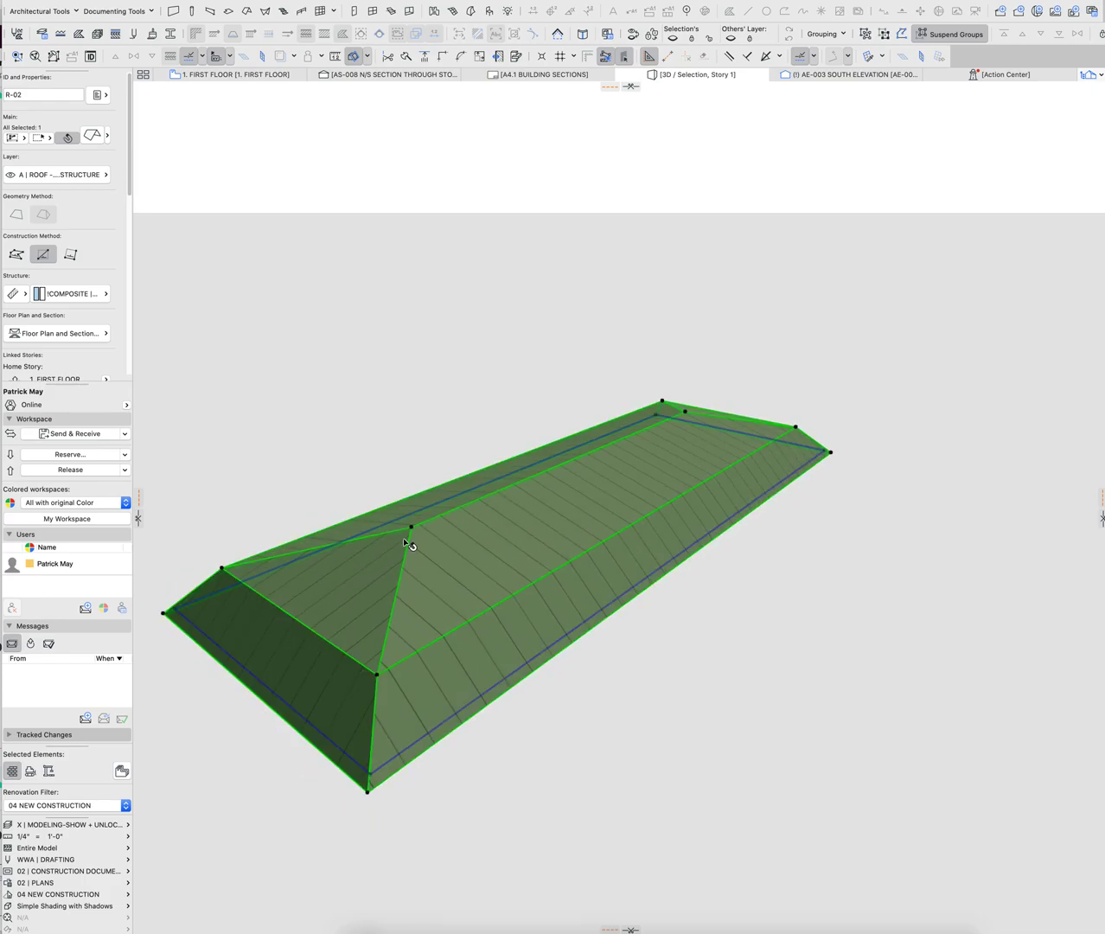
Add a third roof level with a 3" pitch and 5' elevation, and return to the first floor plan
double_click(518, 493)
left_click(776, 223)
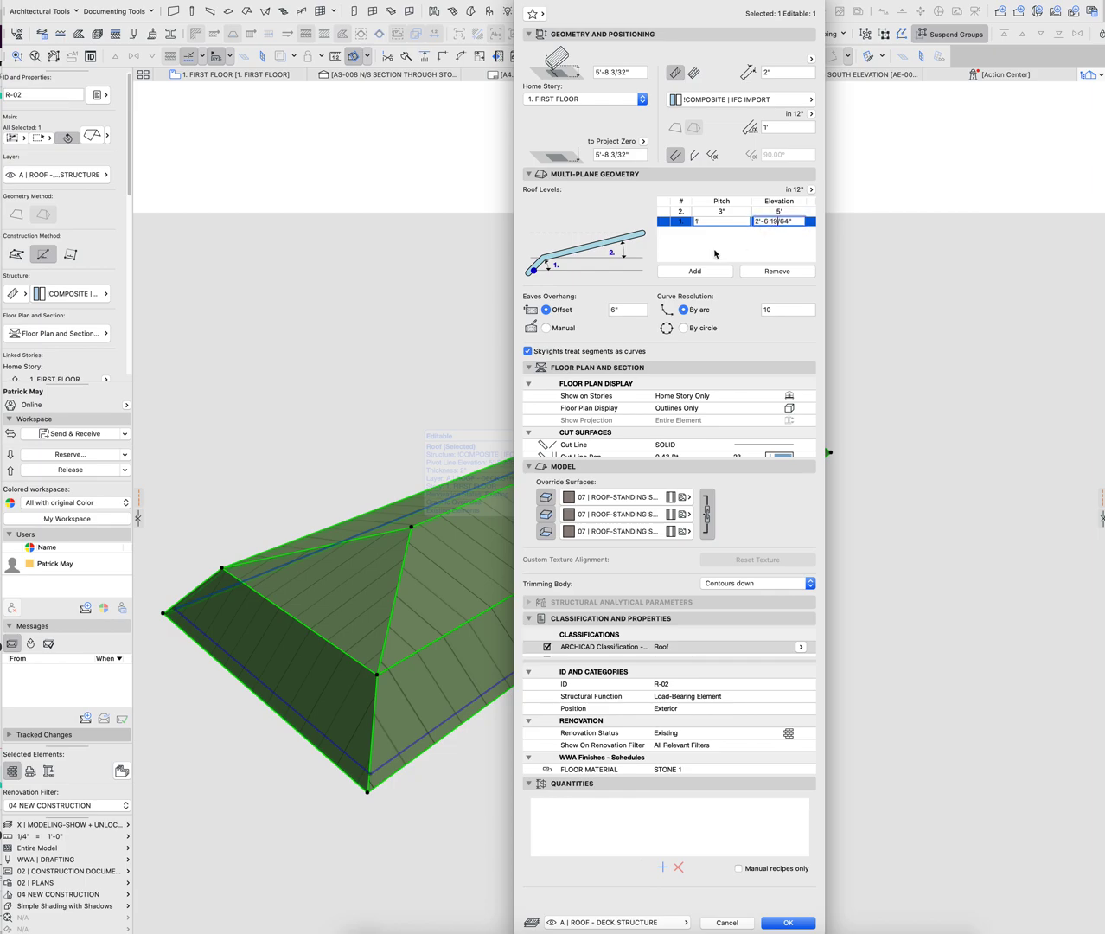
left_click(704, 274)
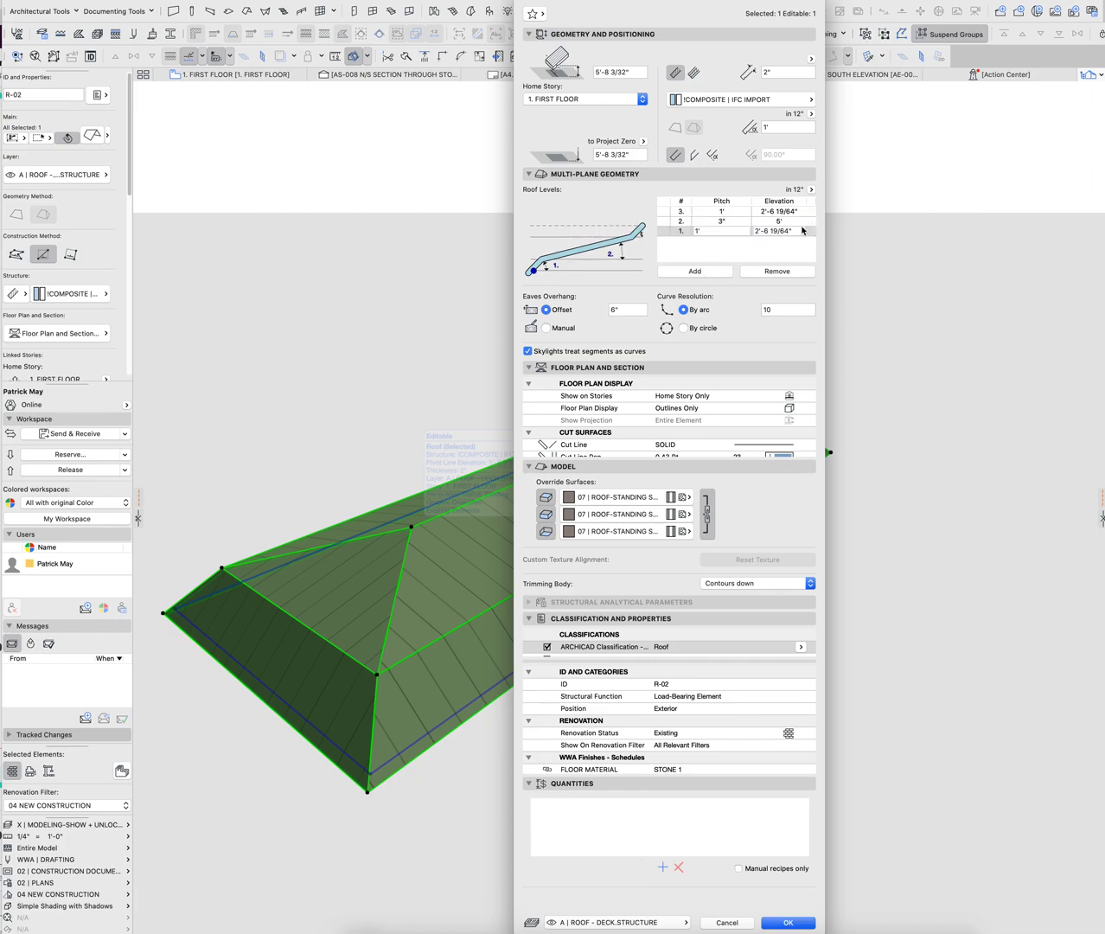
left_click(777, 212)
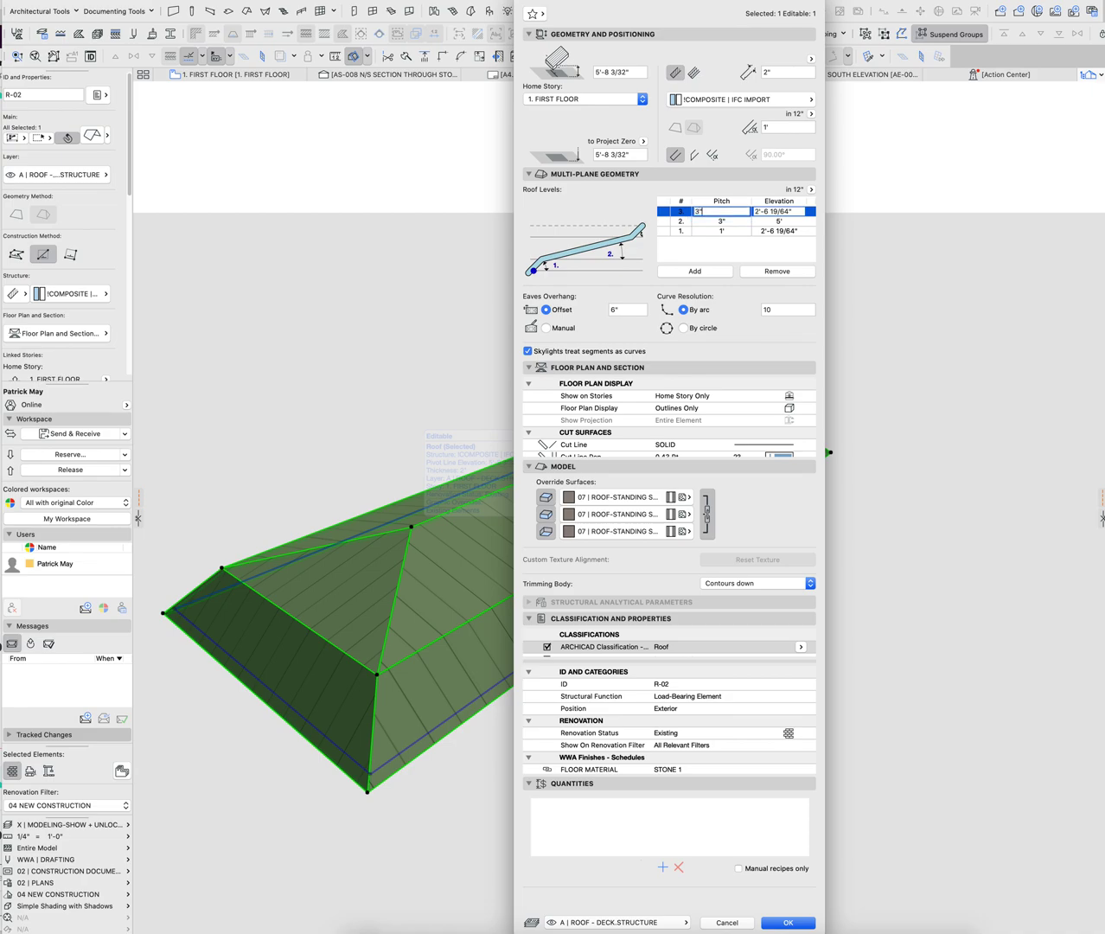
type("3")
key("Tab")
type("5")
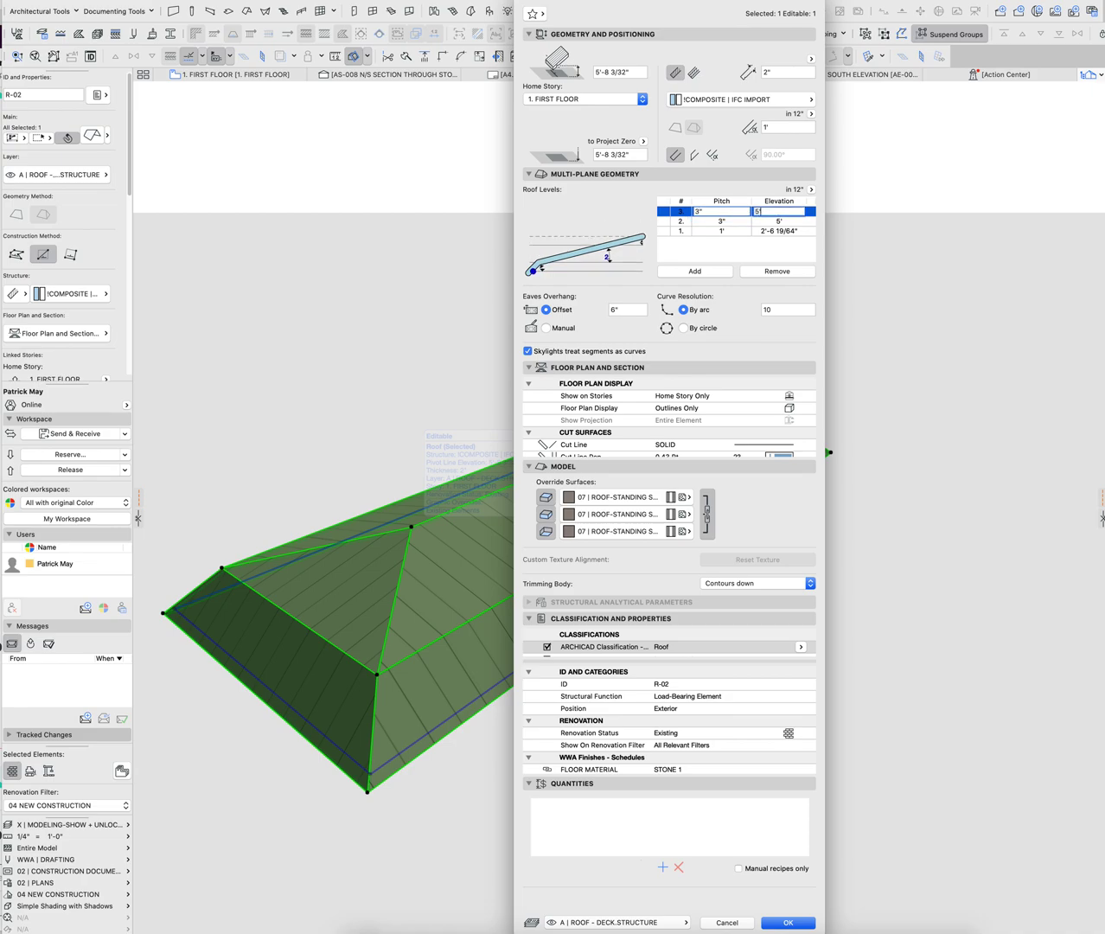
key("Return")
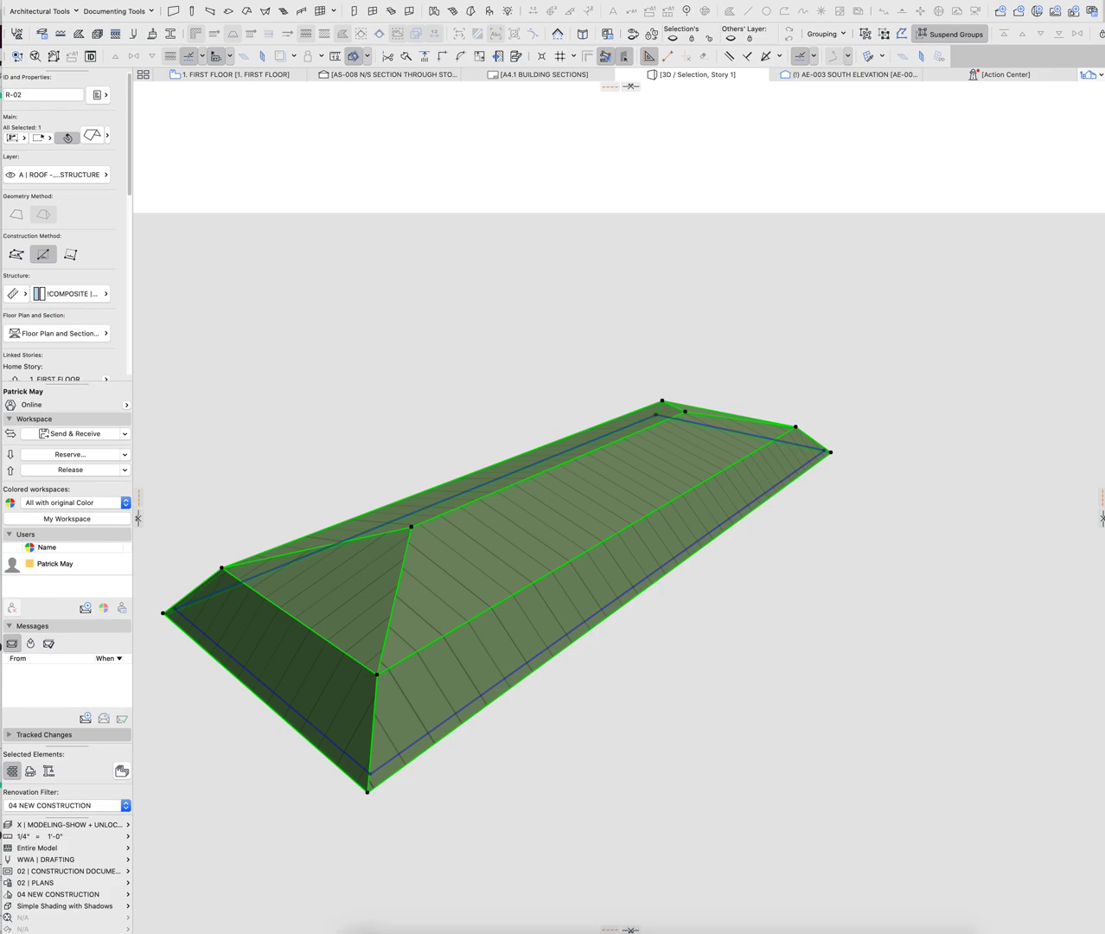
key("F2")
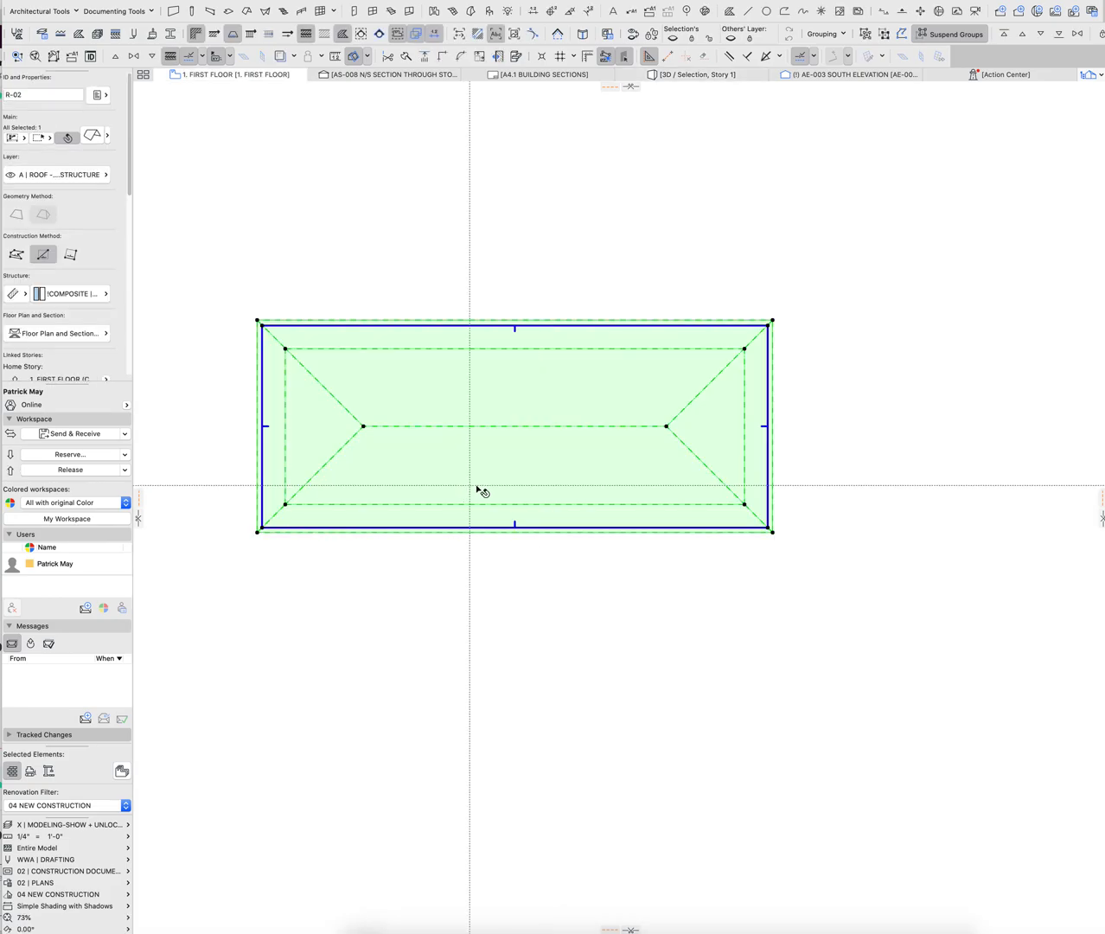
Reselect the roof and lower its lower break edge by about 1'-6" in plan, and raise it back to an elevation of about 2'-7 1/2"
key("Escape")
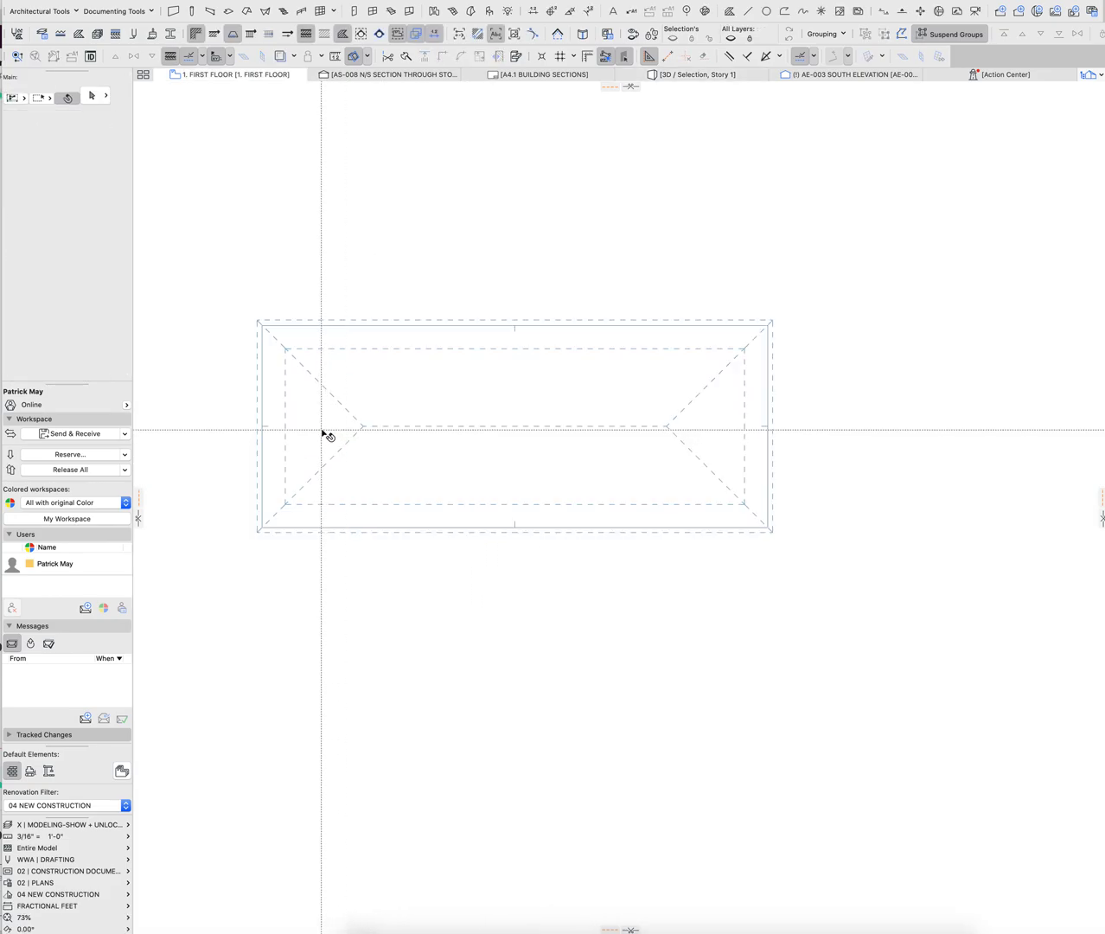
left_click(283, 412)
left_click(286, 406)
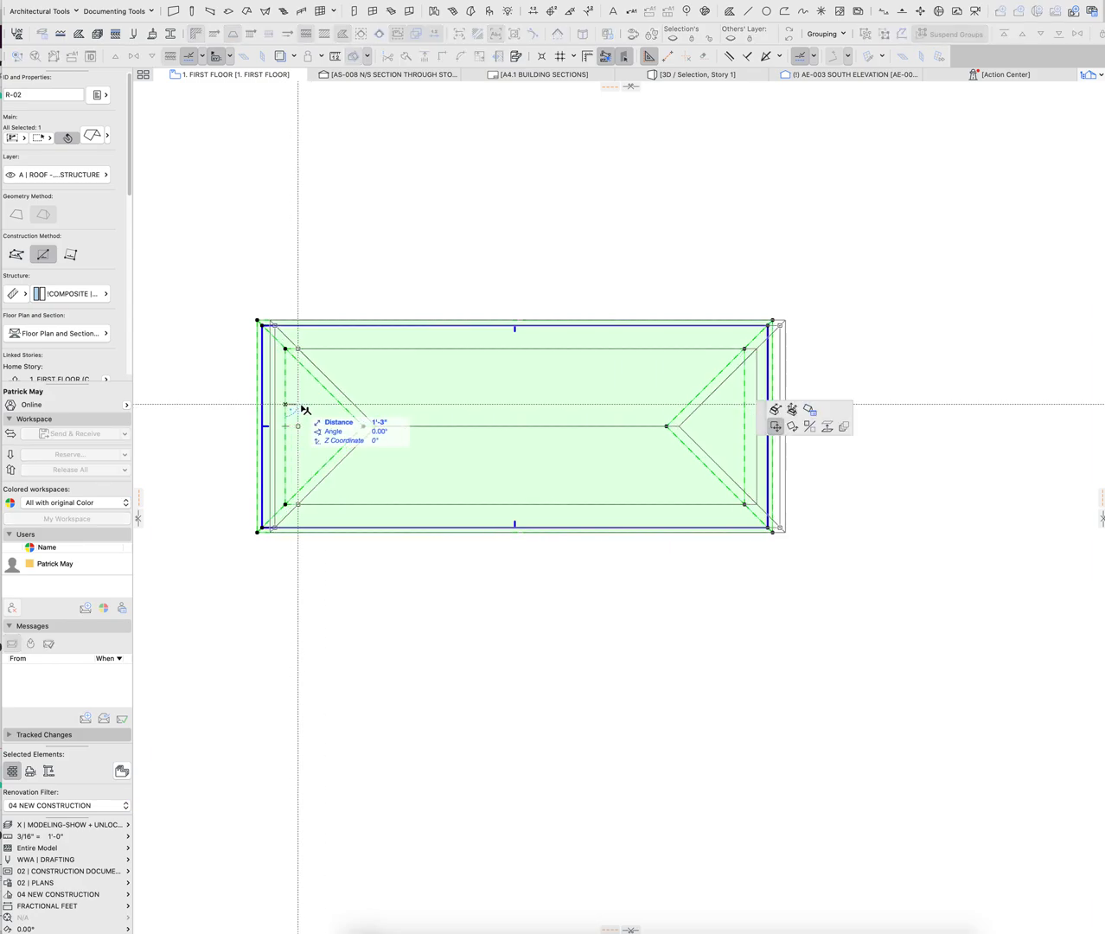
left_click(792, 409)
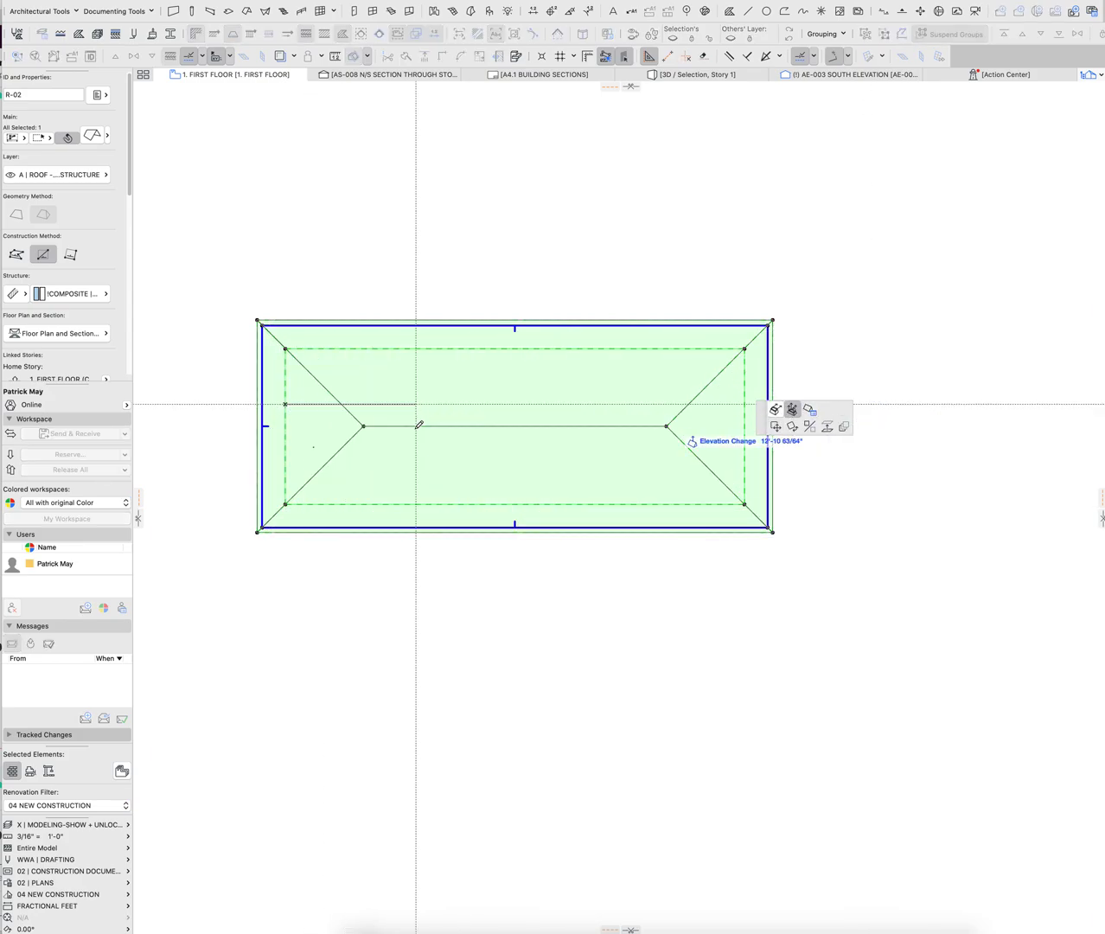
left_click(269, 432)
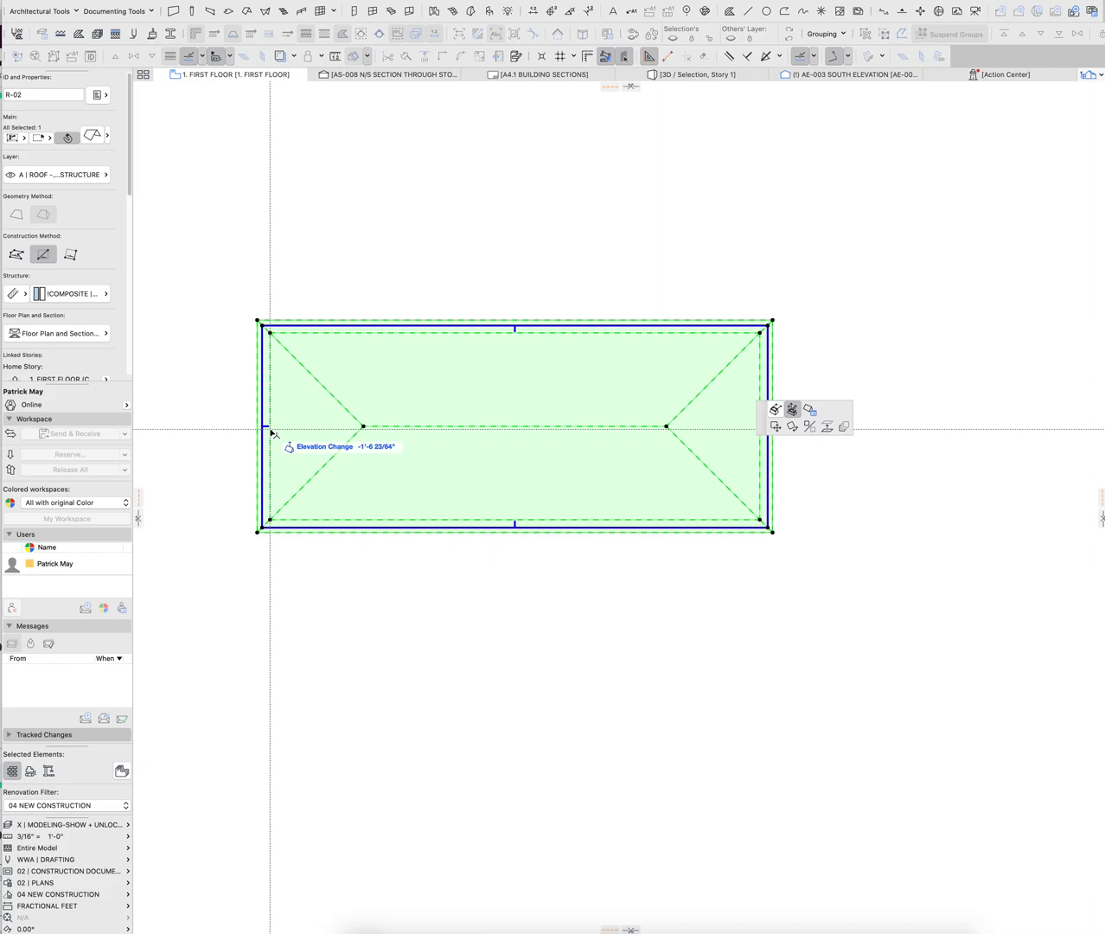
left_click(287, 432)
left_click(289, 441)
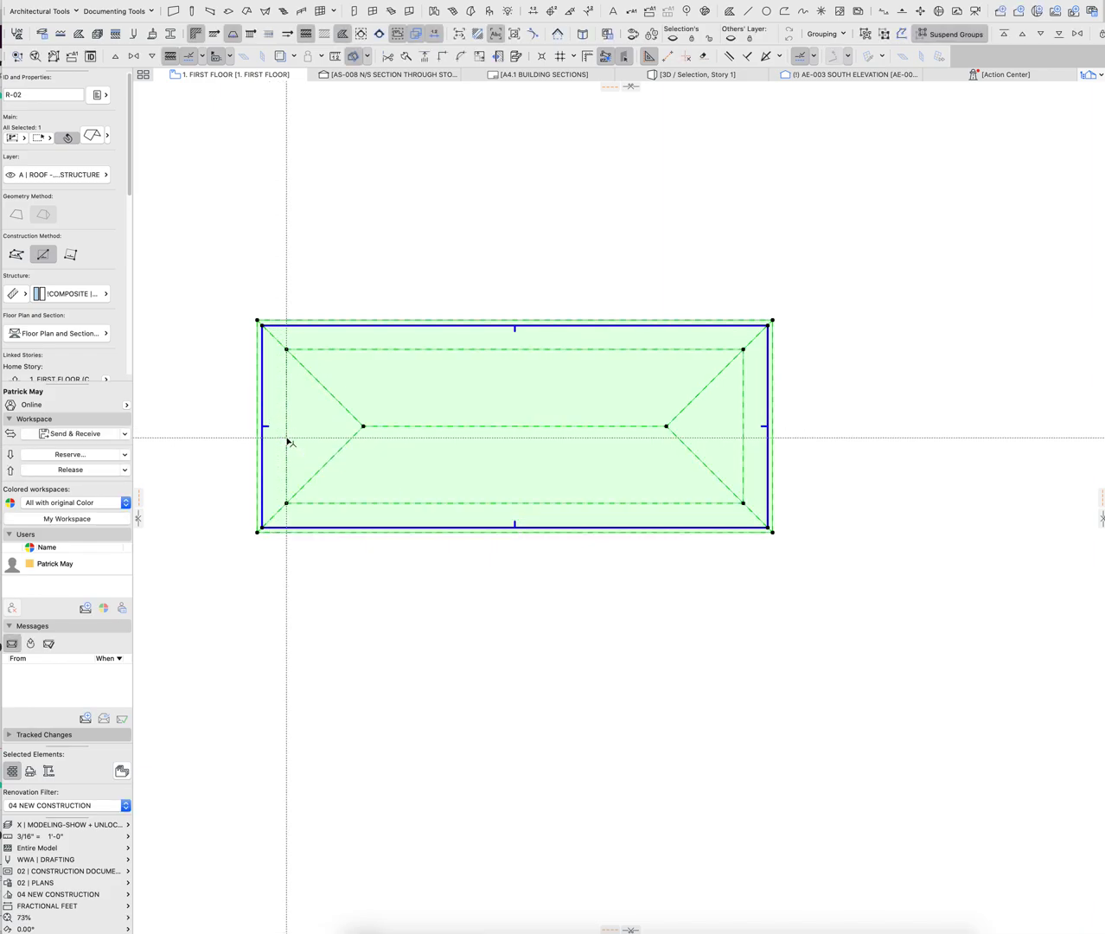
Set the first roof level's elevation to 1' and the second roof level's elevation to 2' in the multi-plane geometry settings
double_click(410, 436)
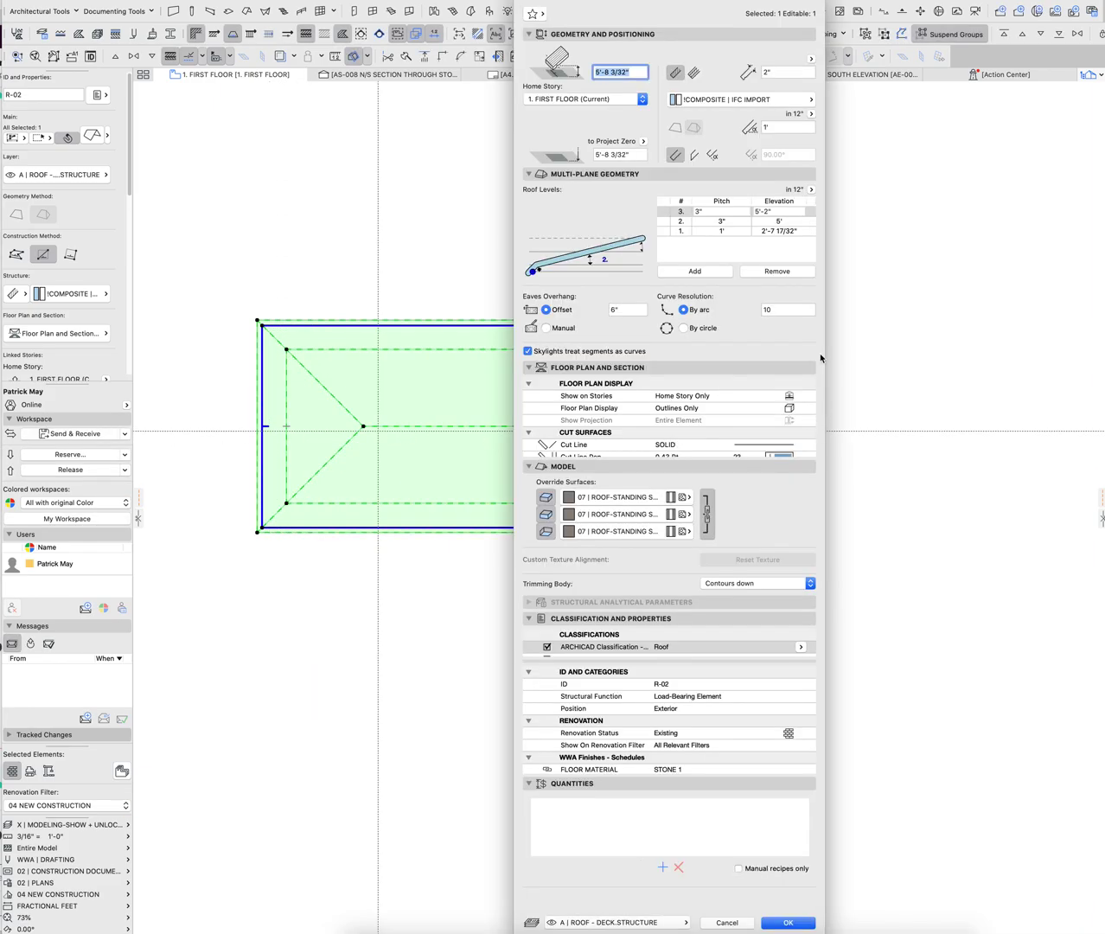
left_click(786, 231)
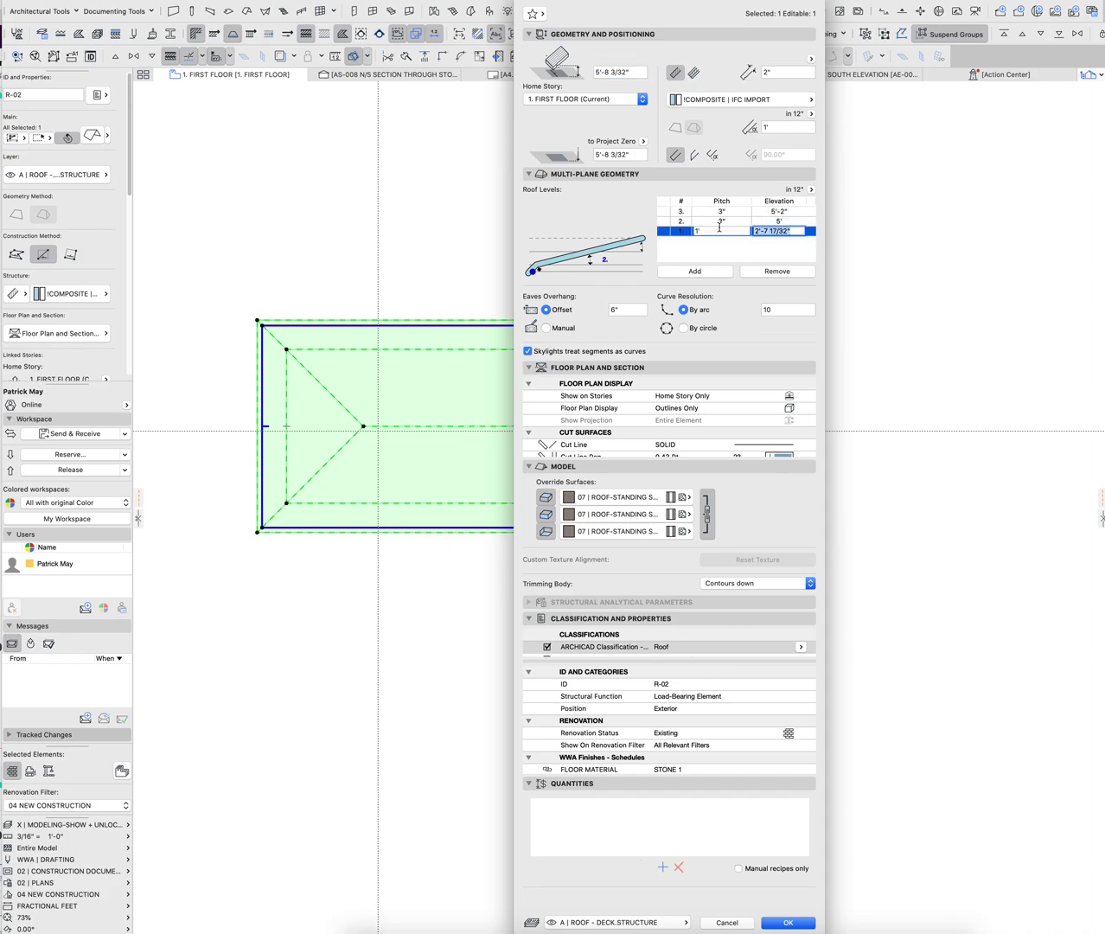
type("1'")
key("Return")
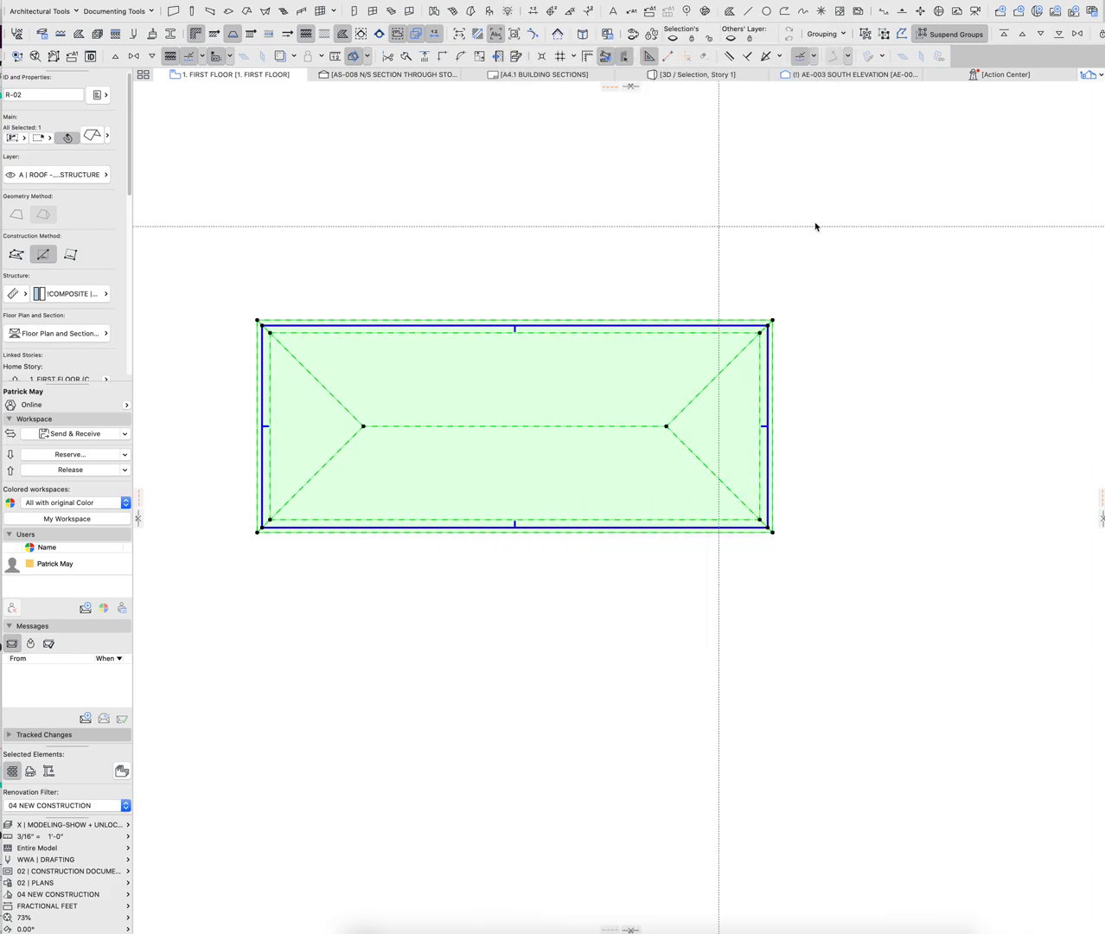
key("super+t")
left_click(786, 222)
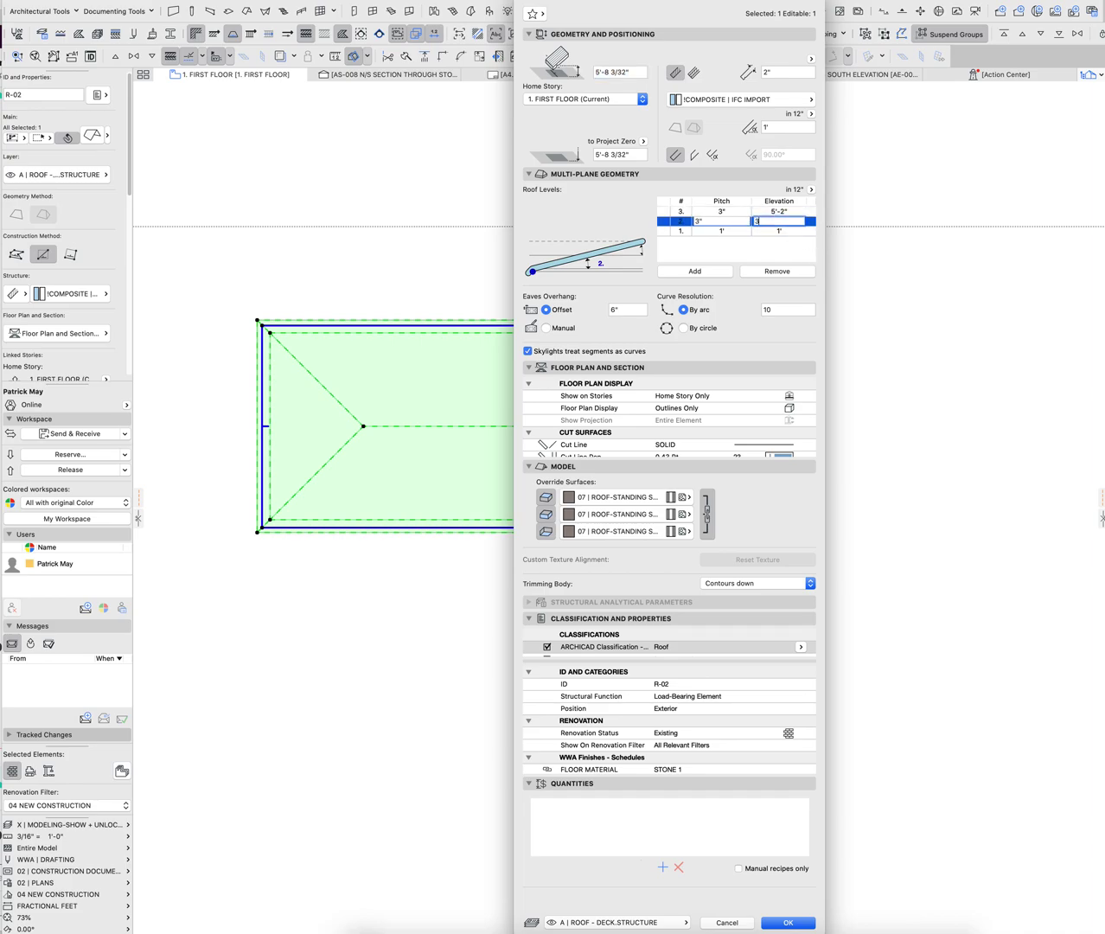
type("2")
key("Return")
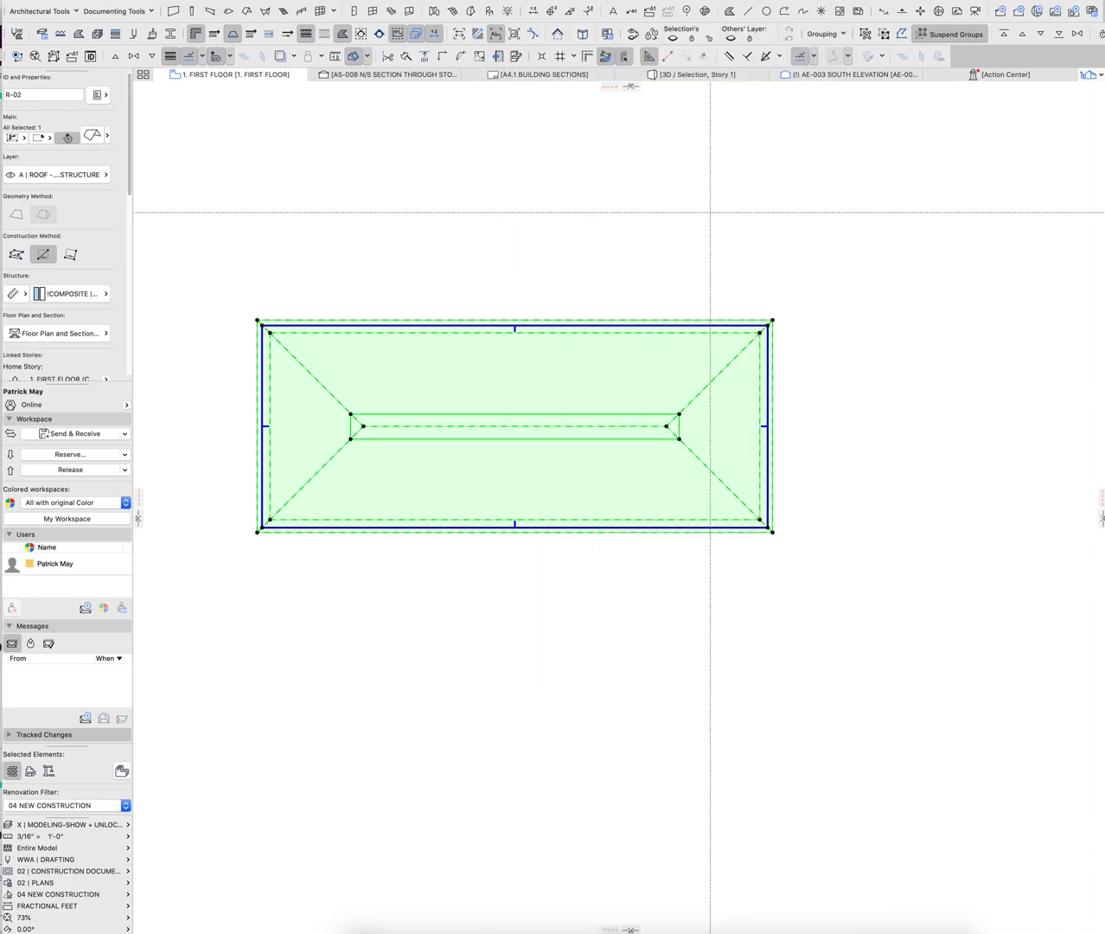
Lower the upper break edge in plan by about 8" and again by about 6", and raise the lower break edge by about 2'-11"
left_click(357, 428)
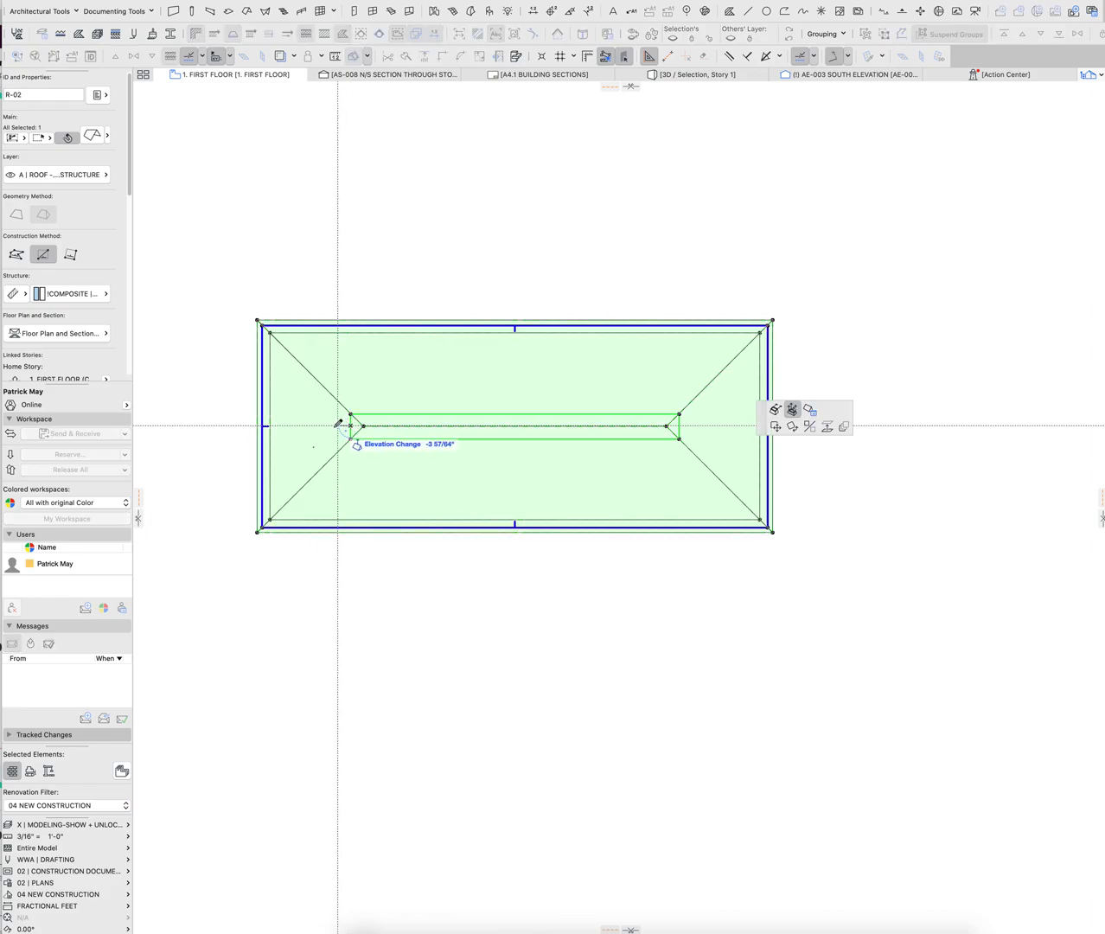
left_click(321, 441)
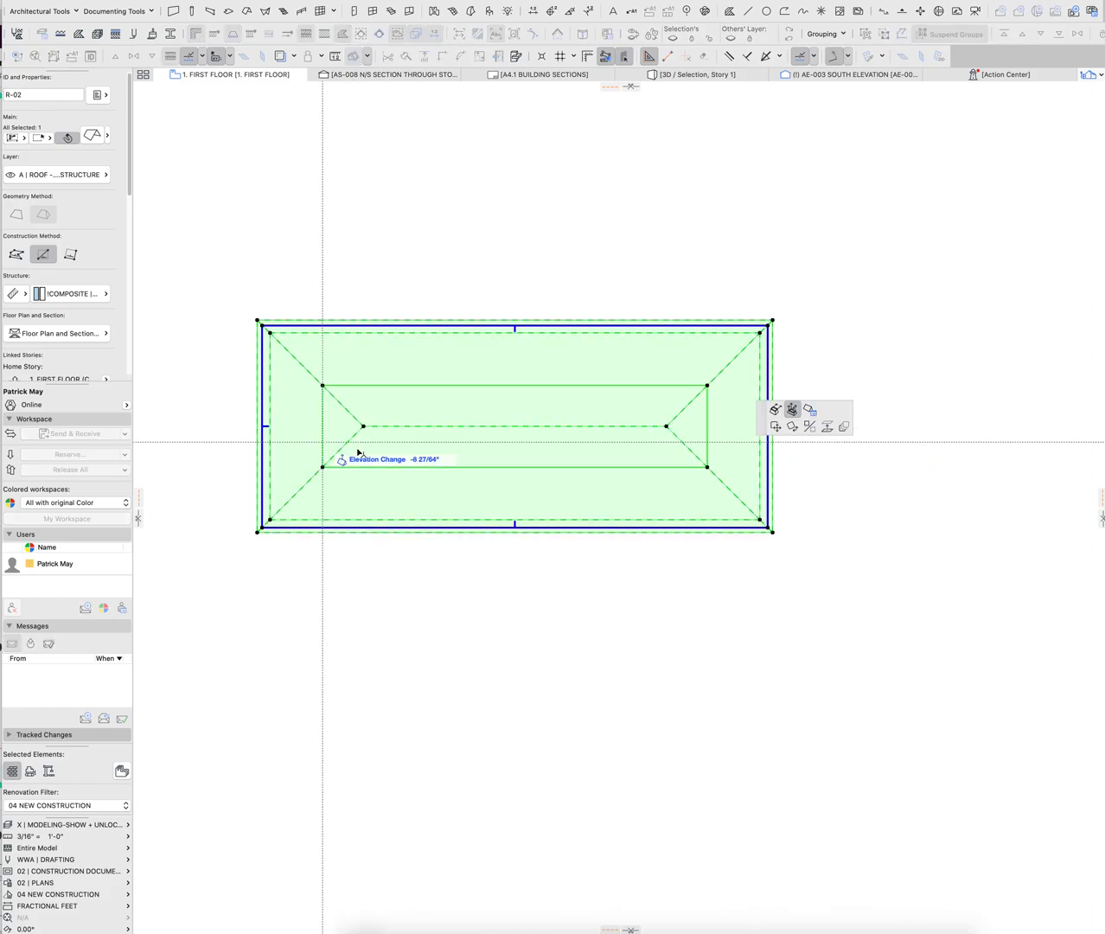
left_click(270, 444)
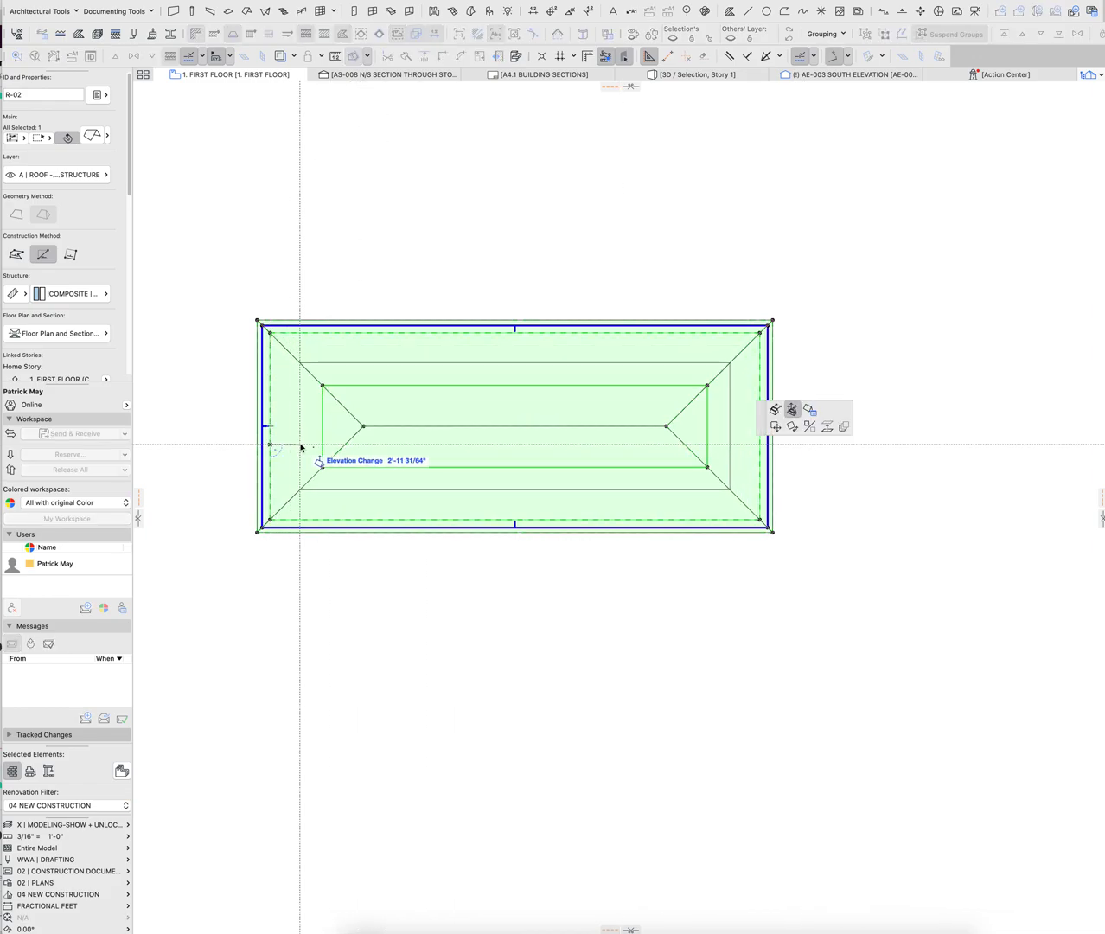
left_click(301, 445)
left_click(353, 422)
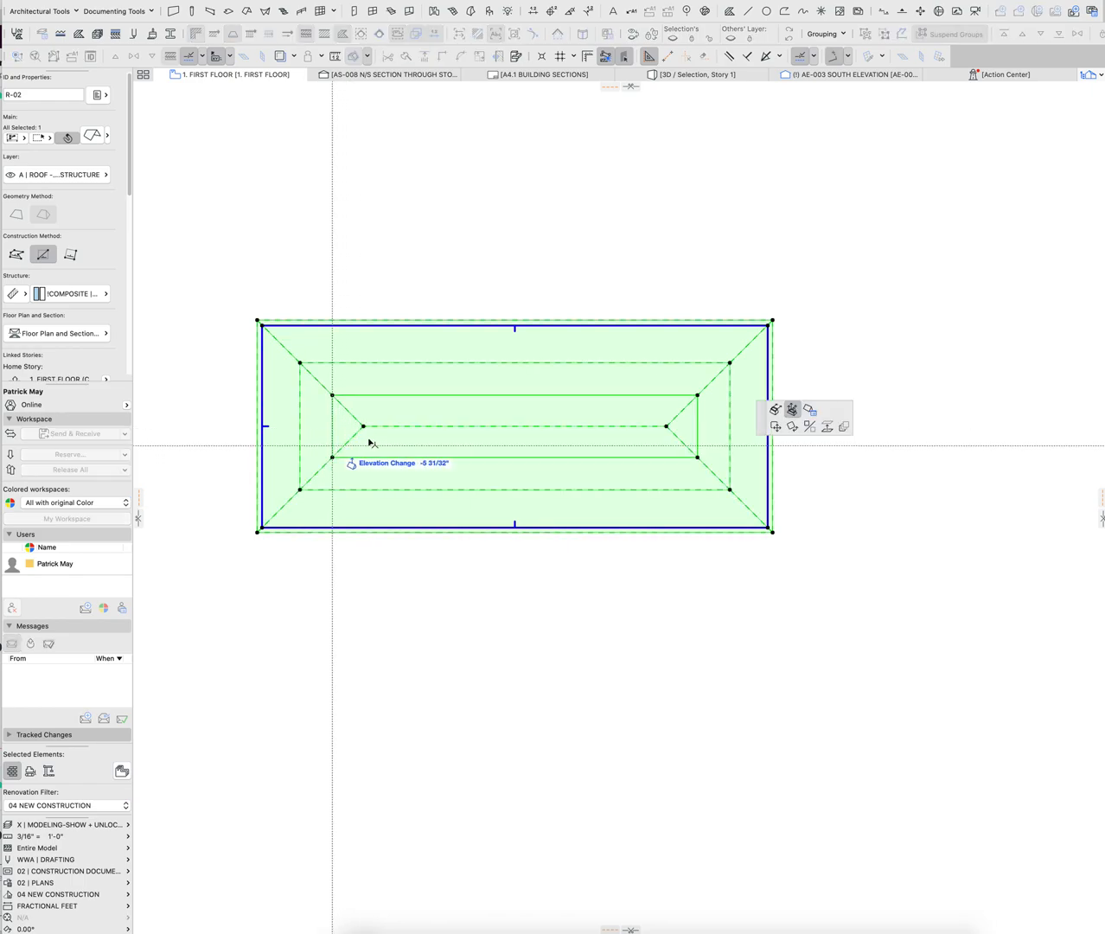
left_click(372, 445)
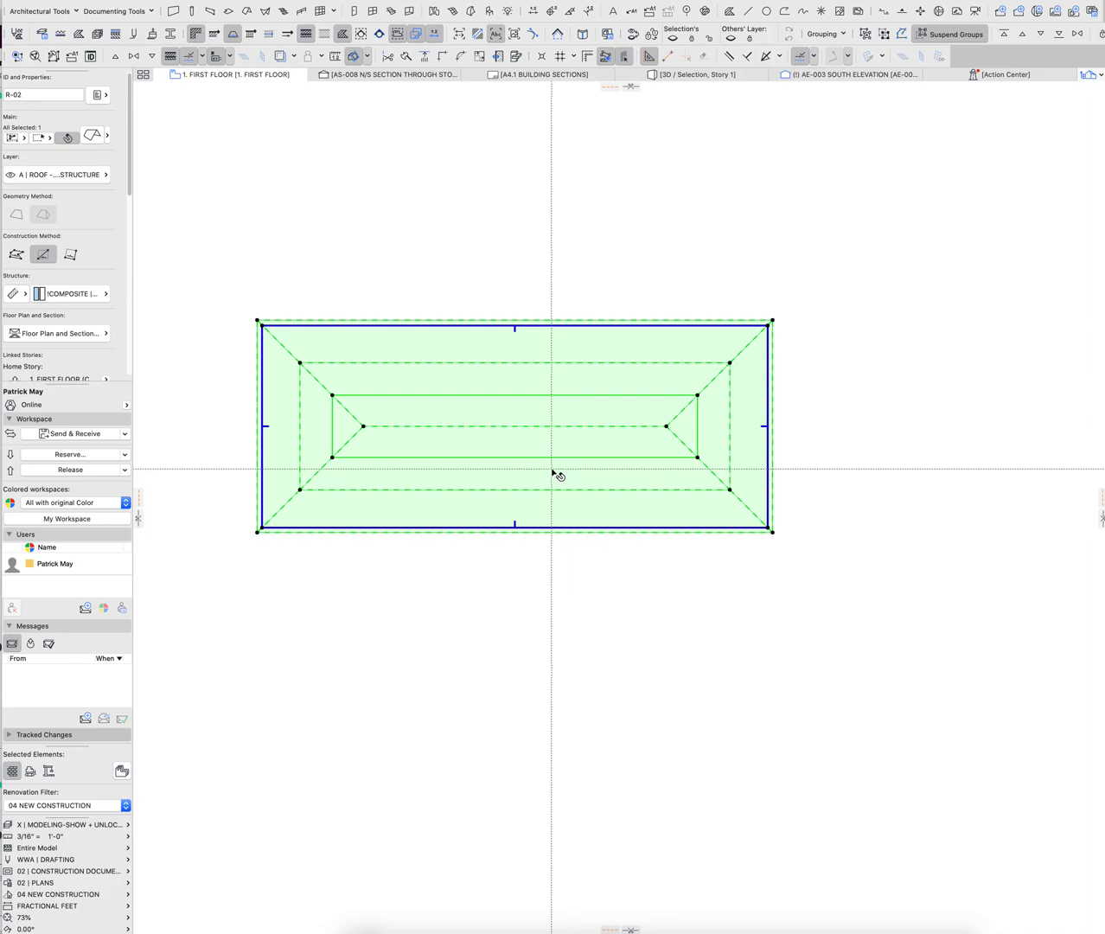
Show the roof in 3D and turn the top level's near end into a gable with a 90° roof pitch at the ridge endpoint
key("F5")
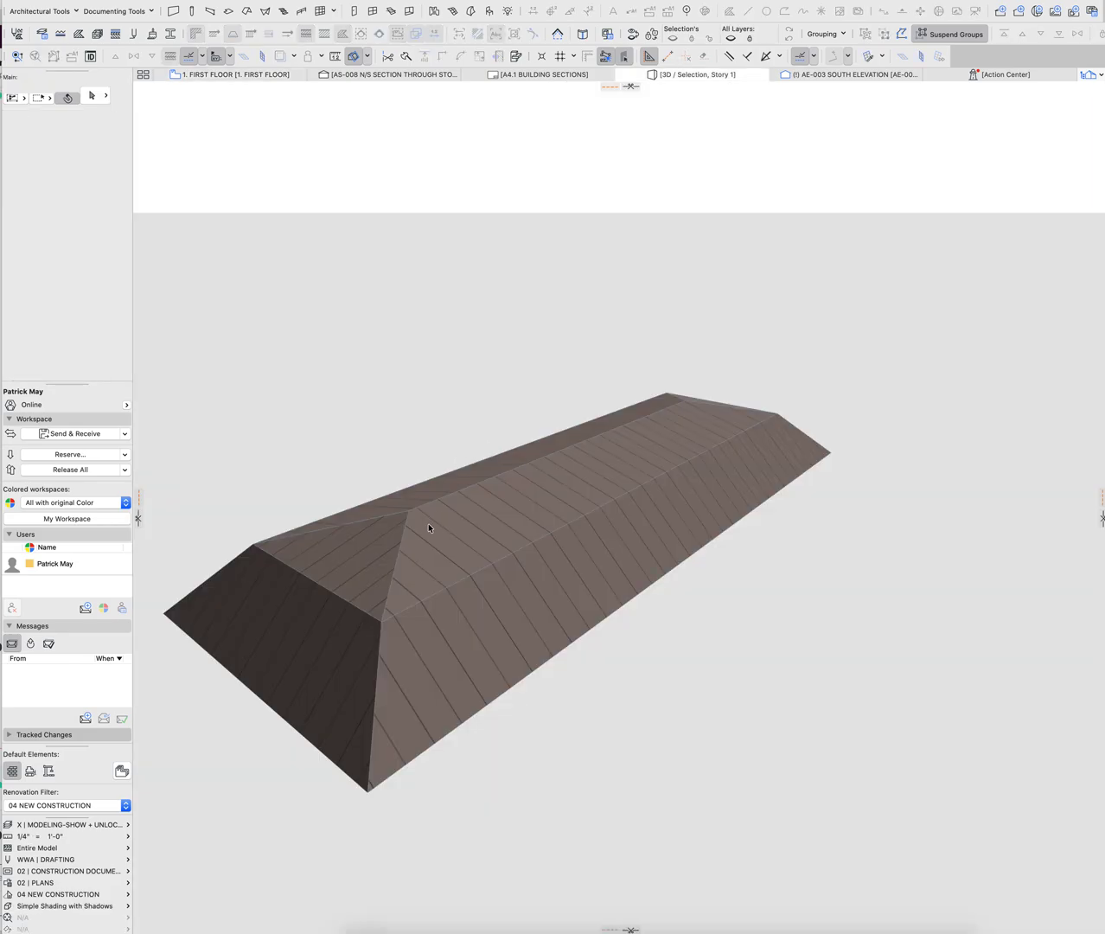
left_click(411, 522)
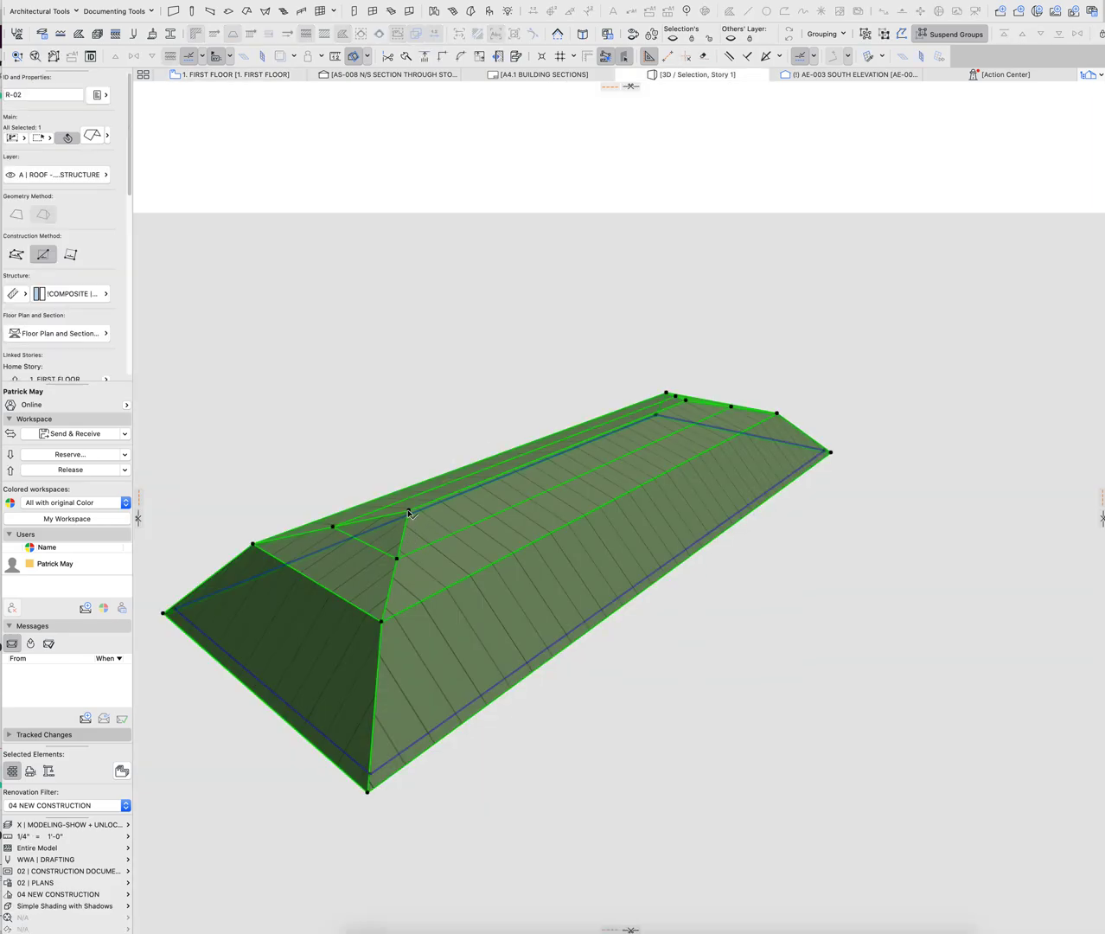
left_click(409, 513)
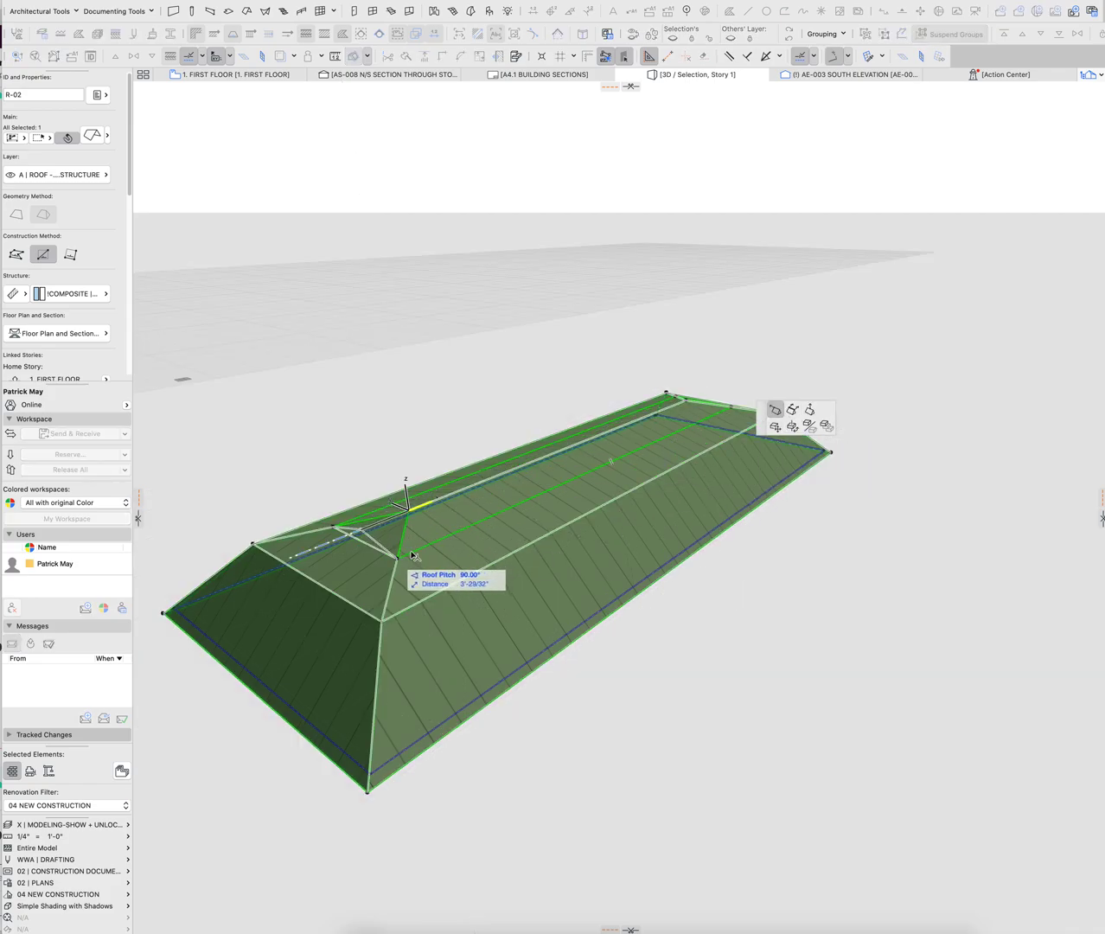
left_click(413, 554)
middle_click_drag(452, 533, 706, 540, "shift")
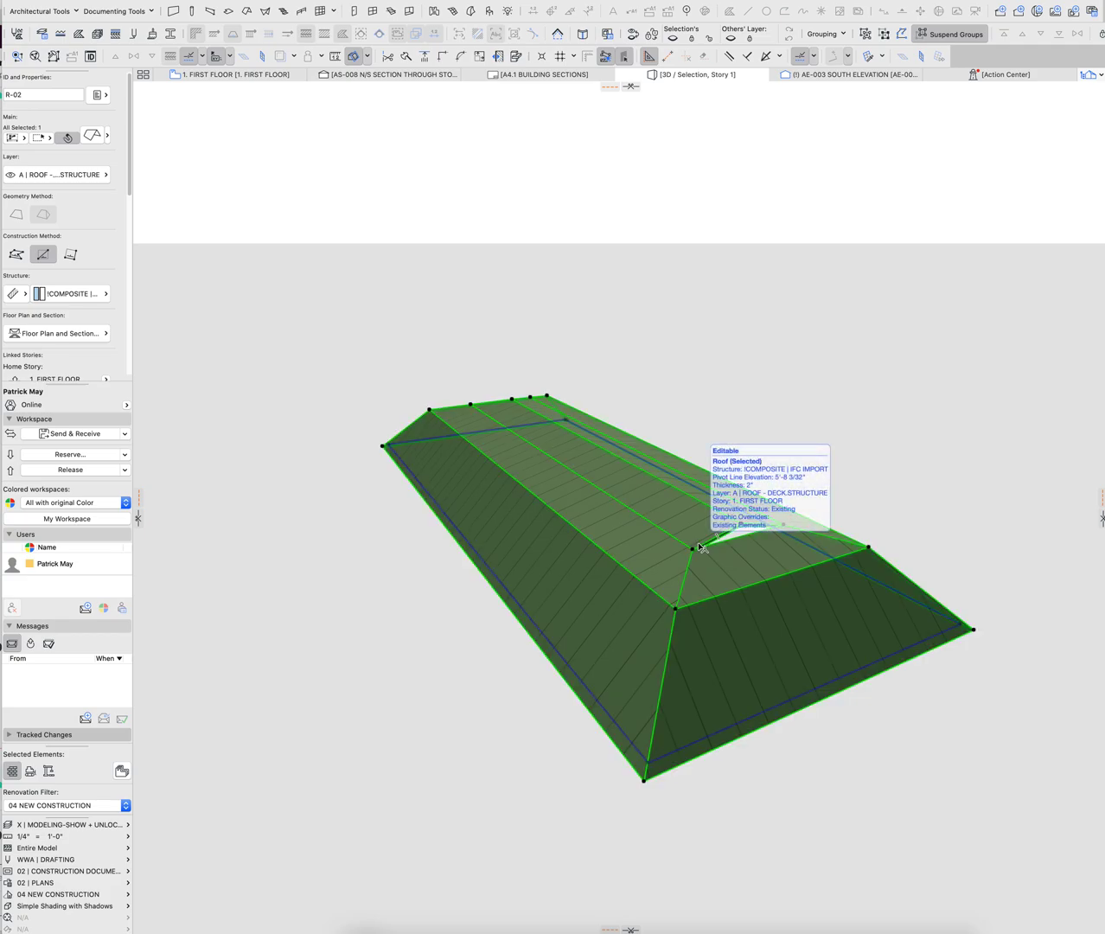
middle_click_drag(730, 545, 400, 581, "shift")
Set the roof level pitches to 3" for the first level and 6" for the second and third levels
key("super+t")
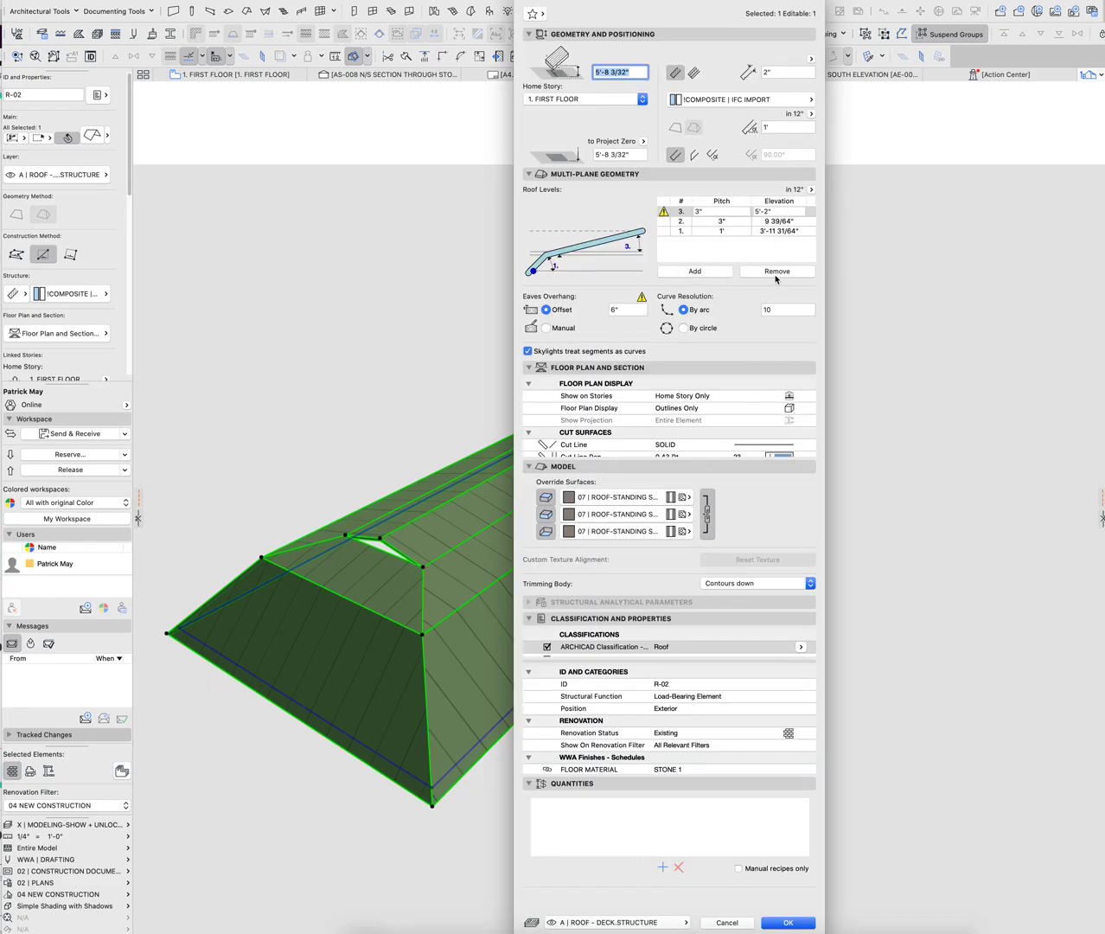
left_click(734, 230)
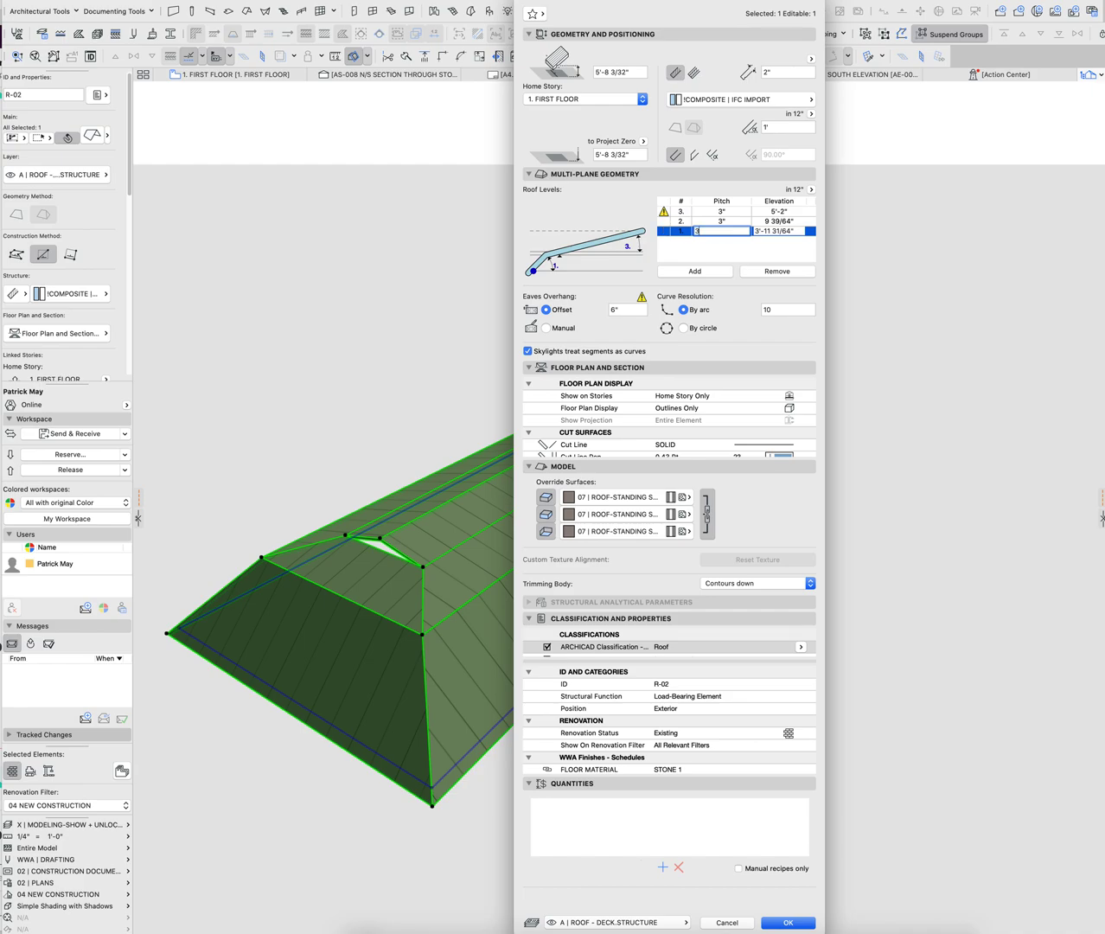
key("Tab")
left_click(736, 222)
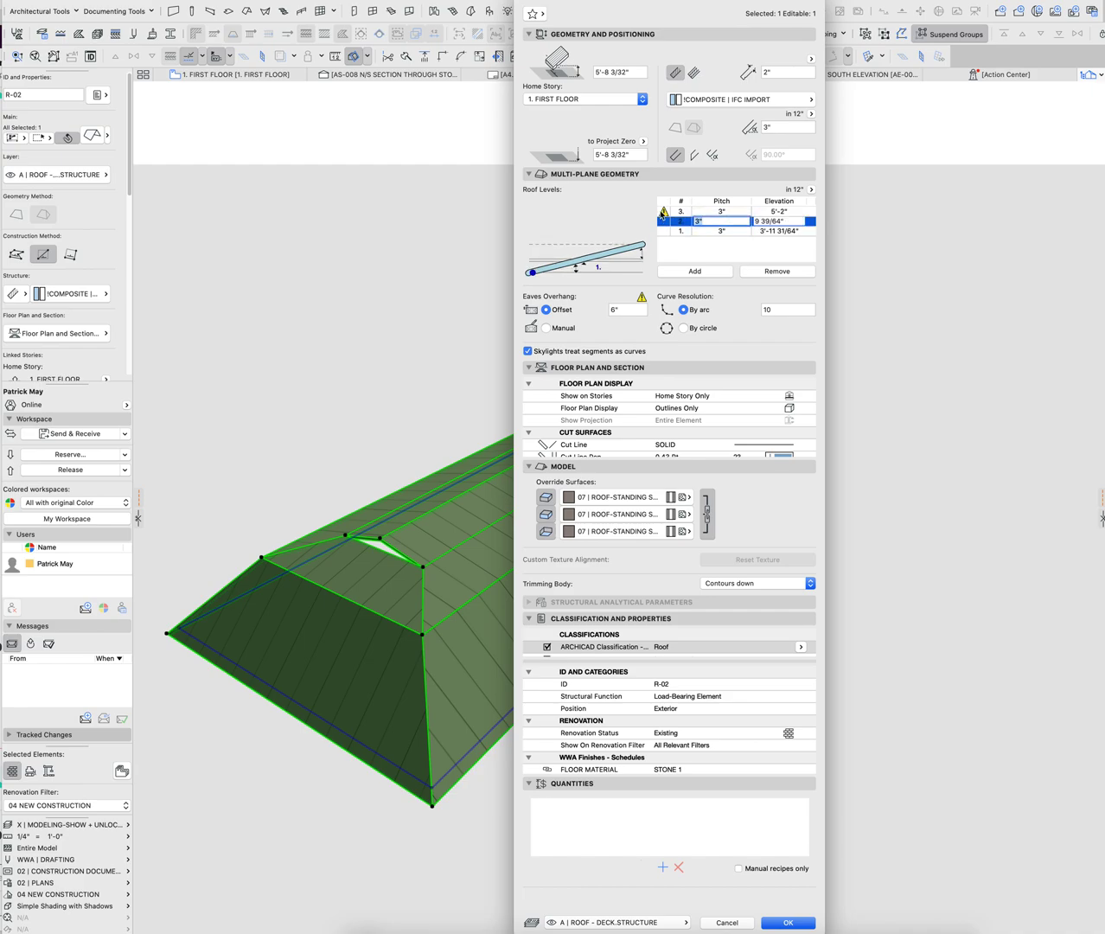
type("6")
key("Tab")
key("Tab")
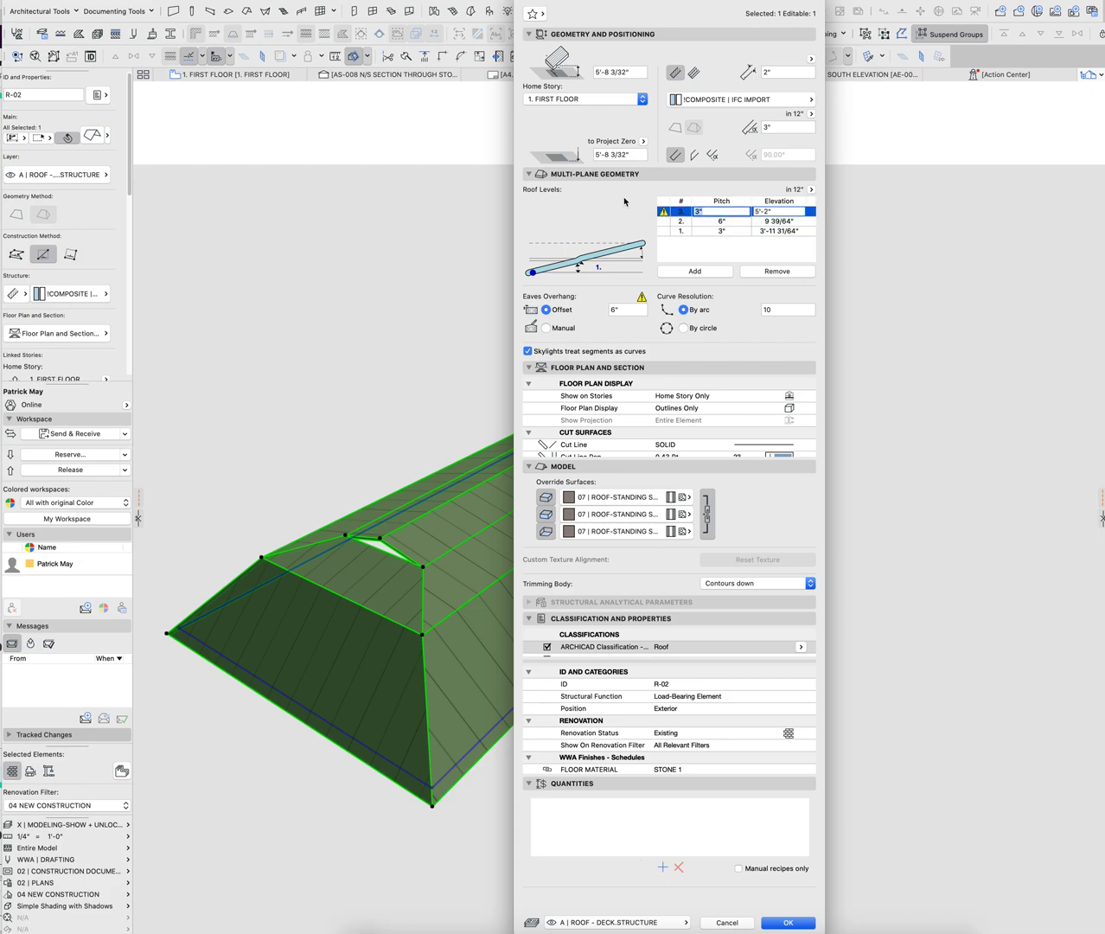
key("Return")
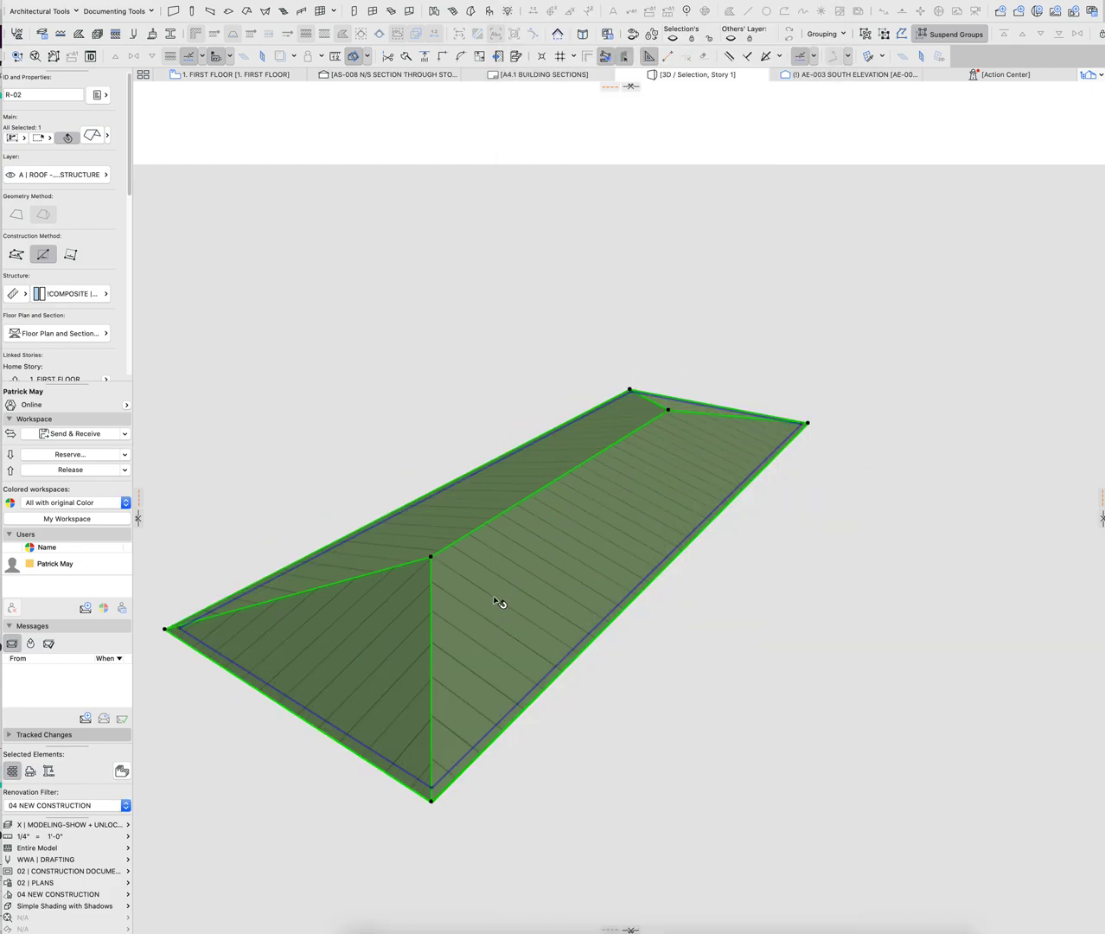
Deselect the roof in 3D, return to the first floor plan and select the roof there
key("Escape")
middle_click_drag(514, 564, 510, 597, "shift")
left_click(266, 520)
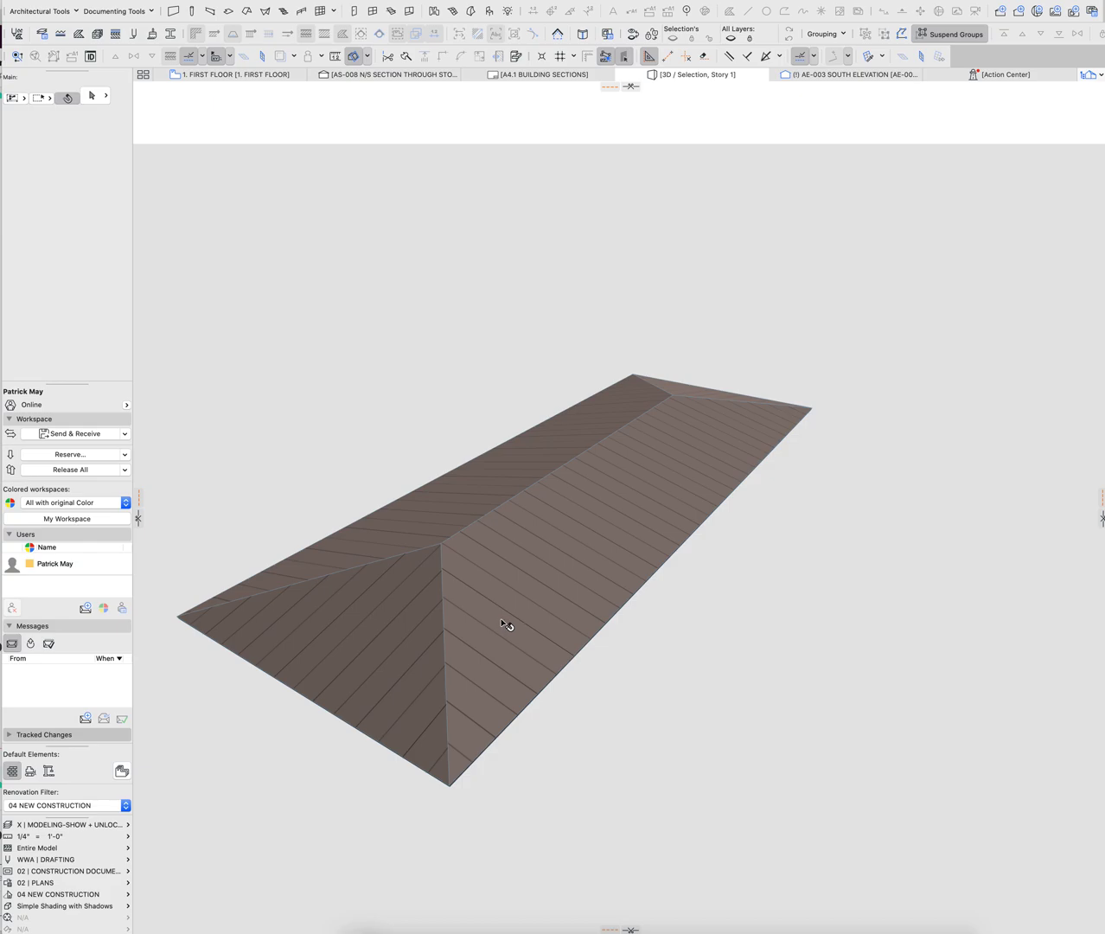
key("F2")
key("Escape")
left_click(346, 478)
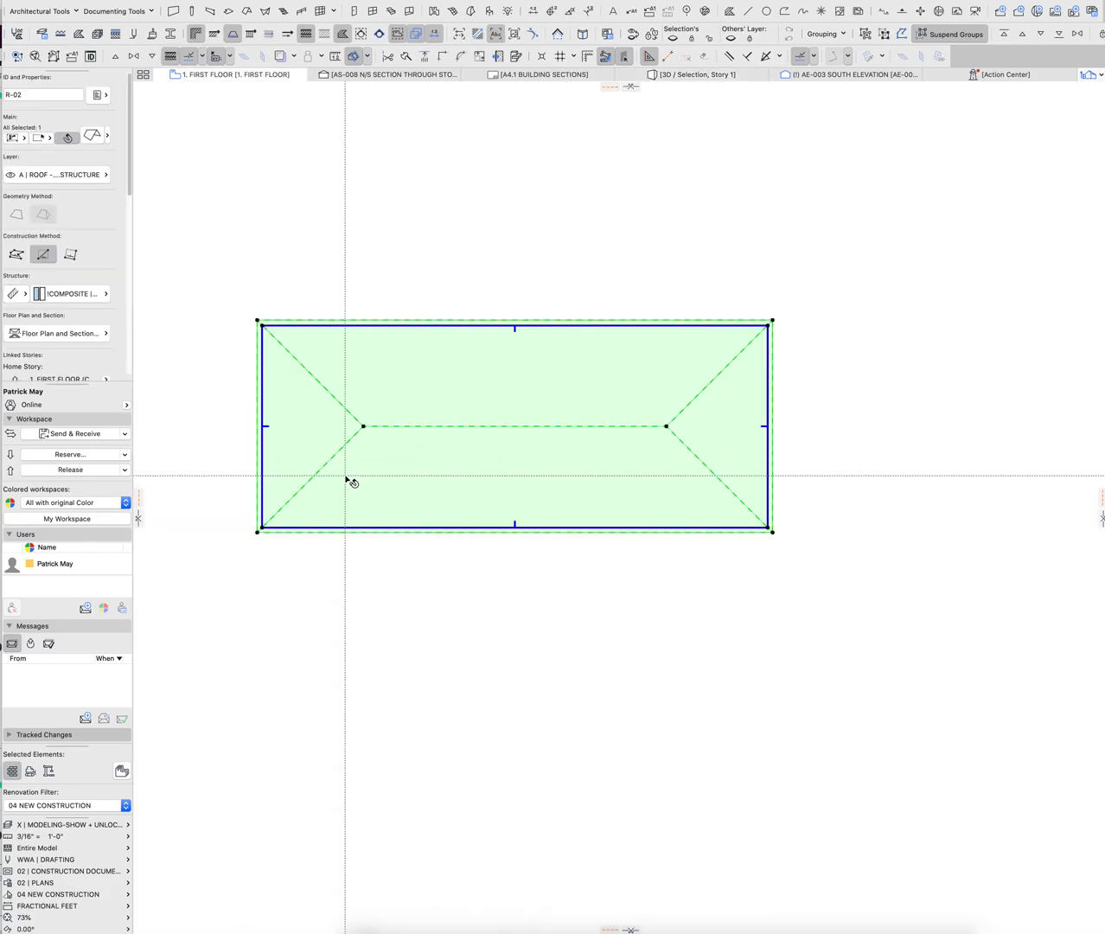
left_click(262, 487)
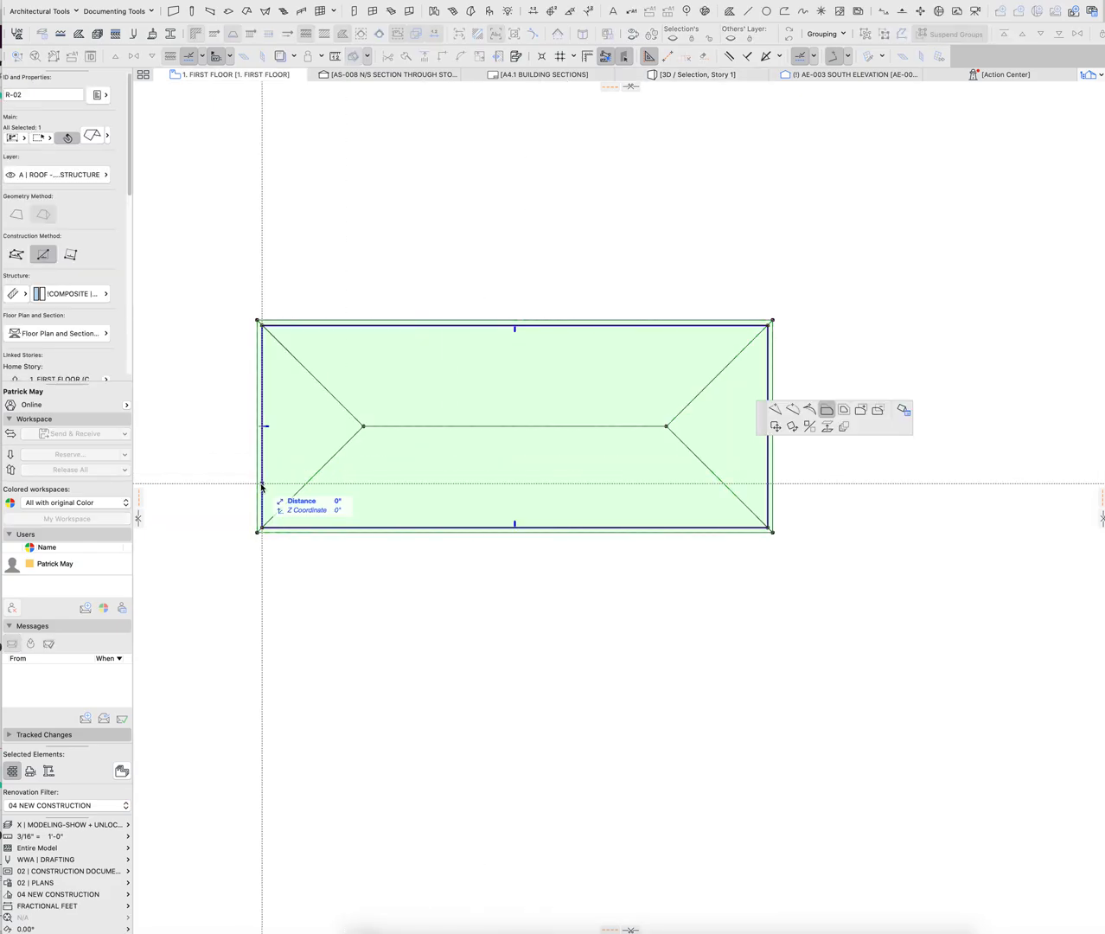
key("Escape")
left_click(257, 488)
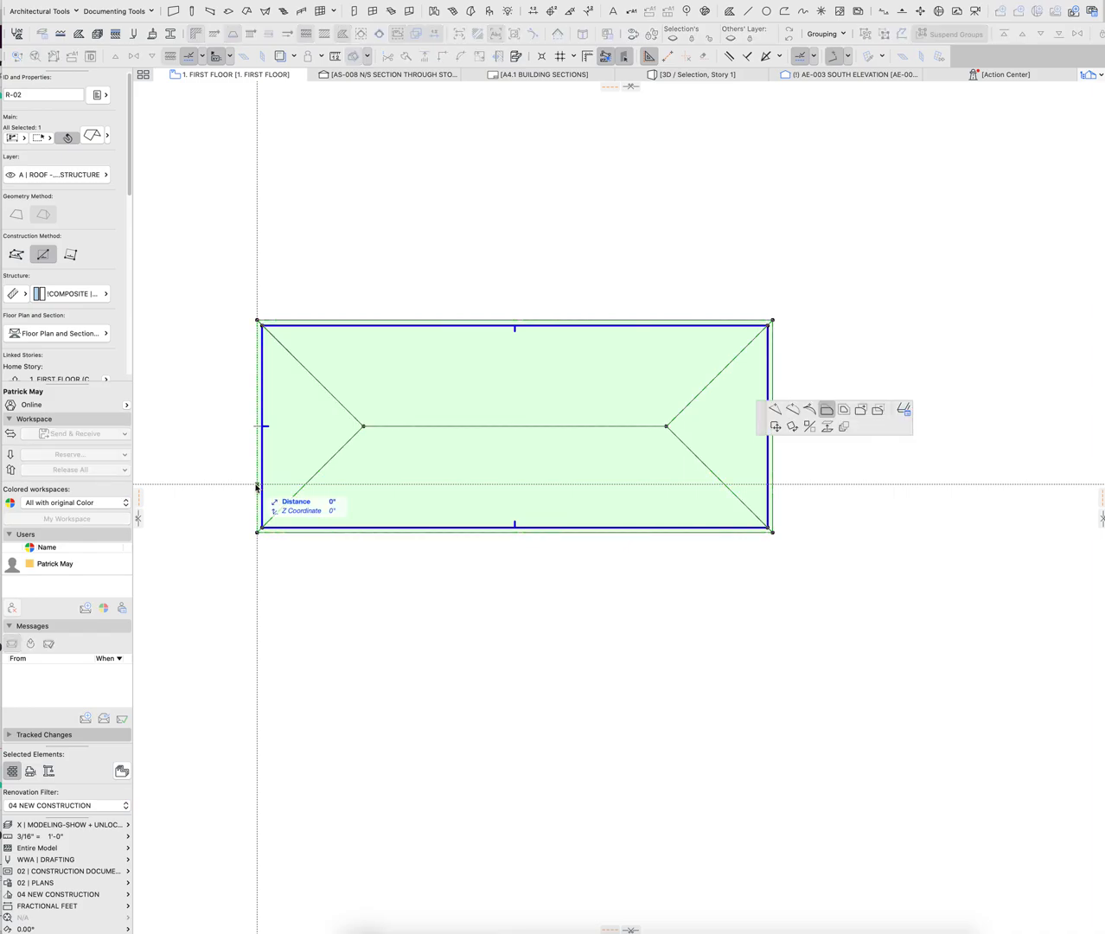
key("Escape")
Set the roof level elevations to 1' for the first level and 1.25' for the second, and enter 2 for the third level
key("super+t")
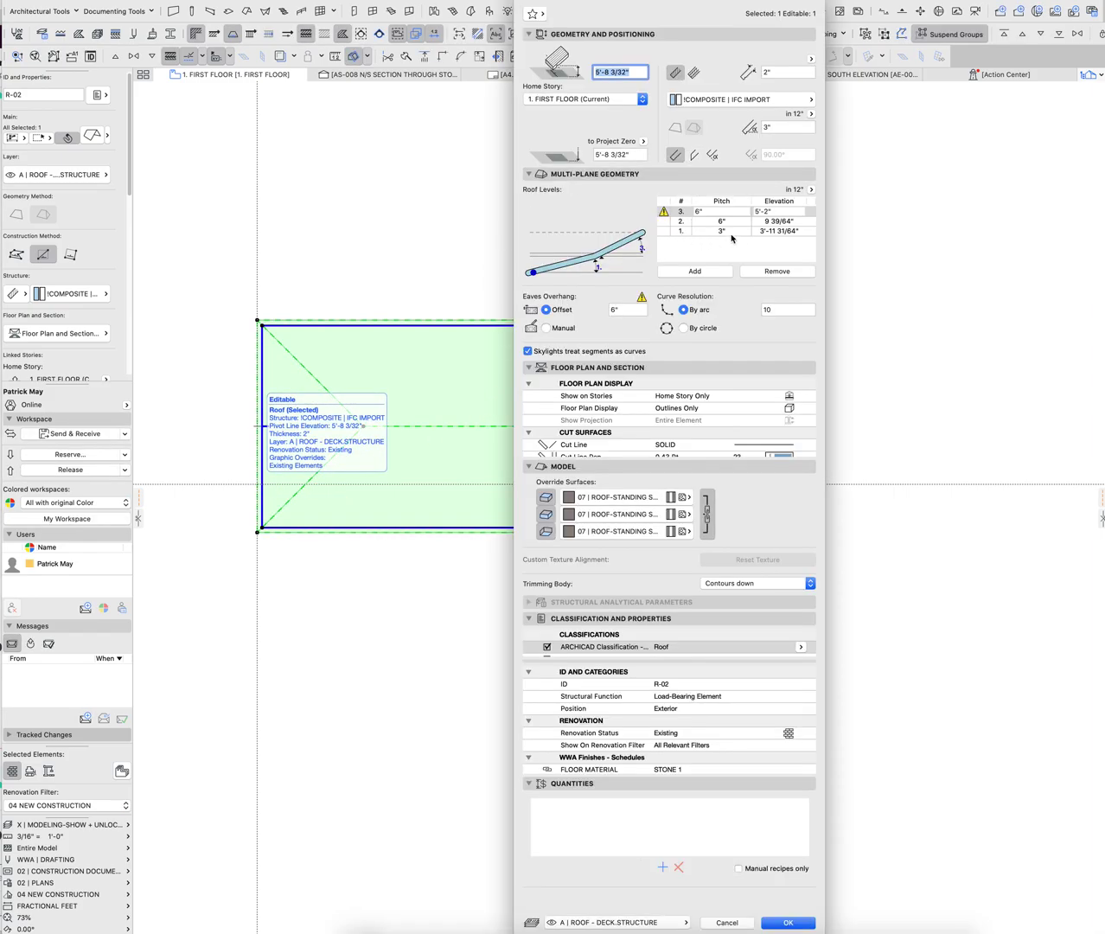
left_click(777, 232)
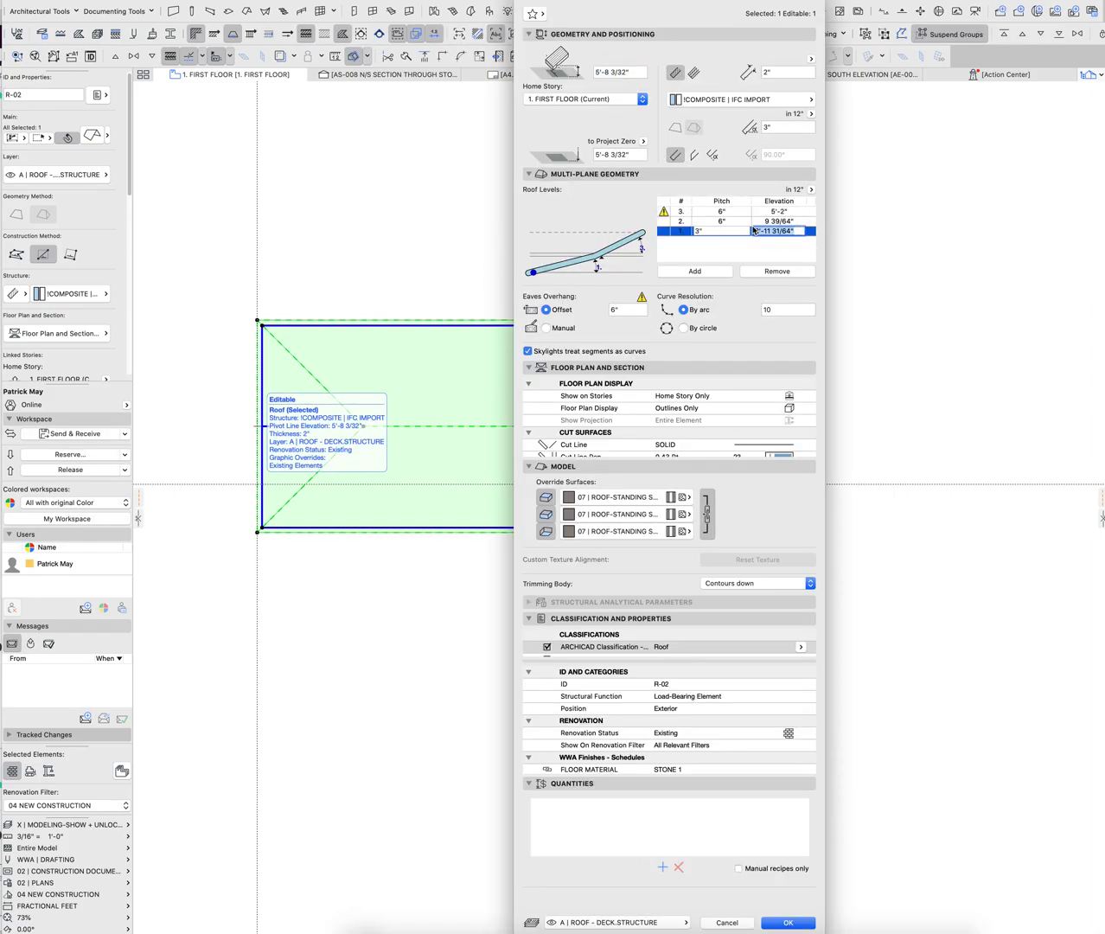
type("1'")
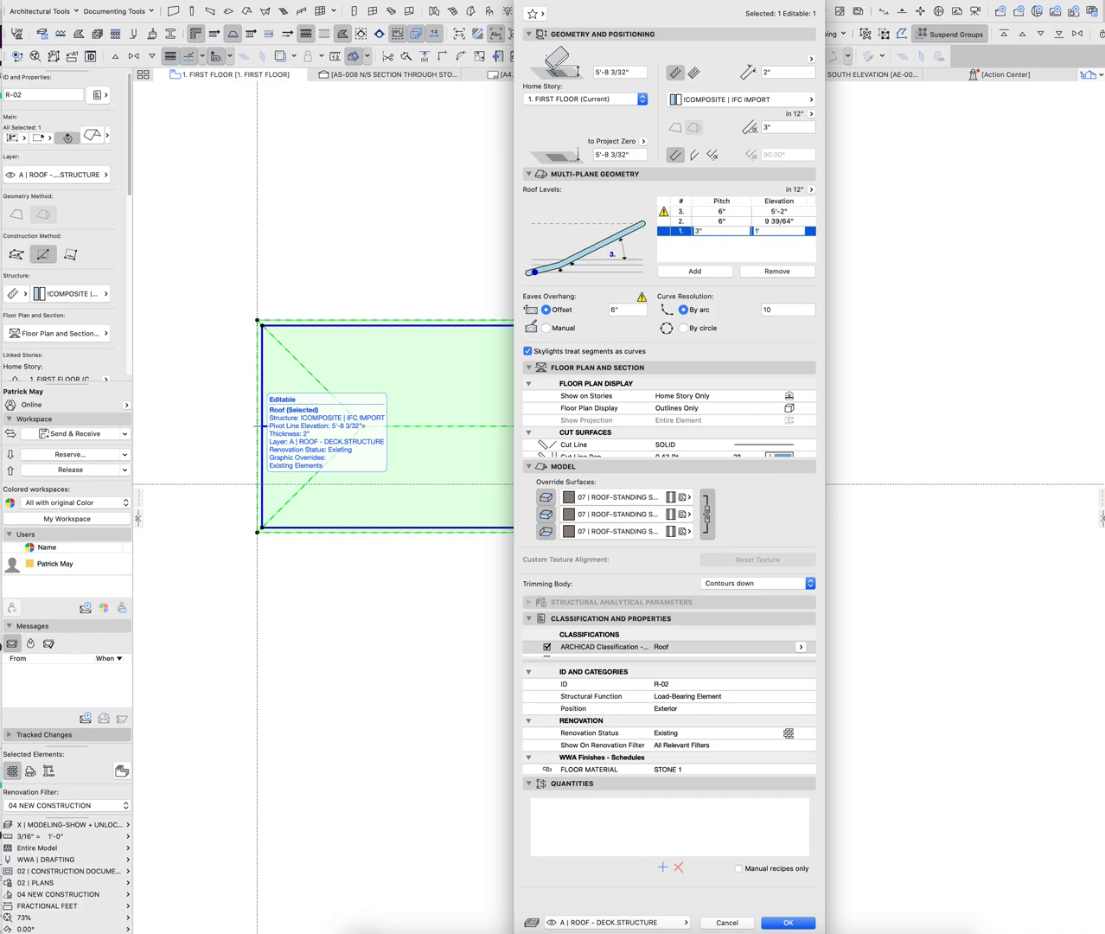
left_click(780, 221)
type("1.2")
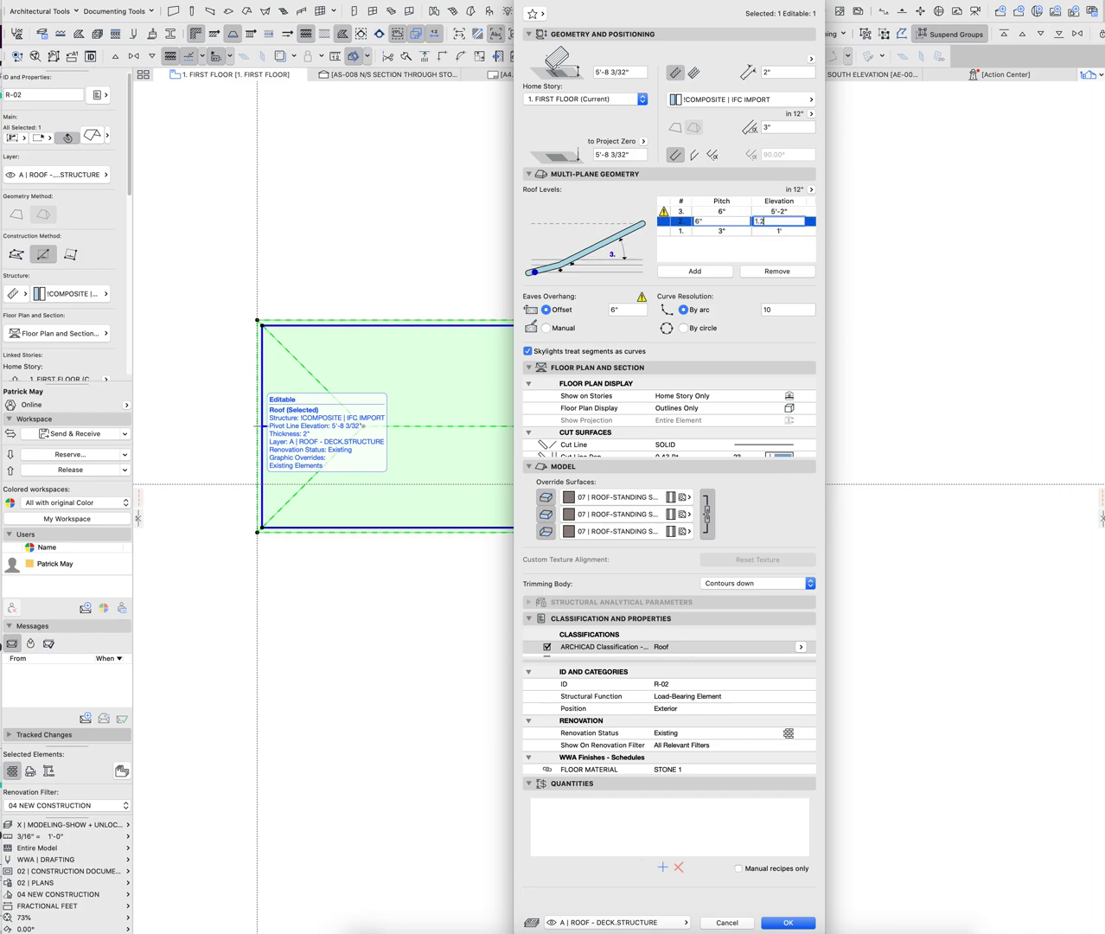
type("5")
key("Return")
left_click(744, 211)
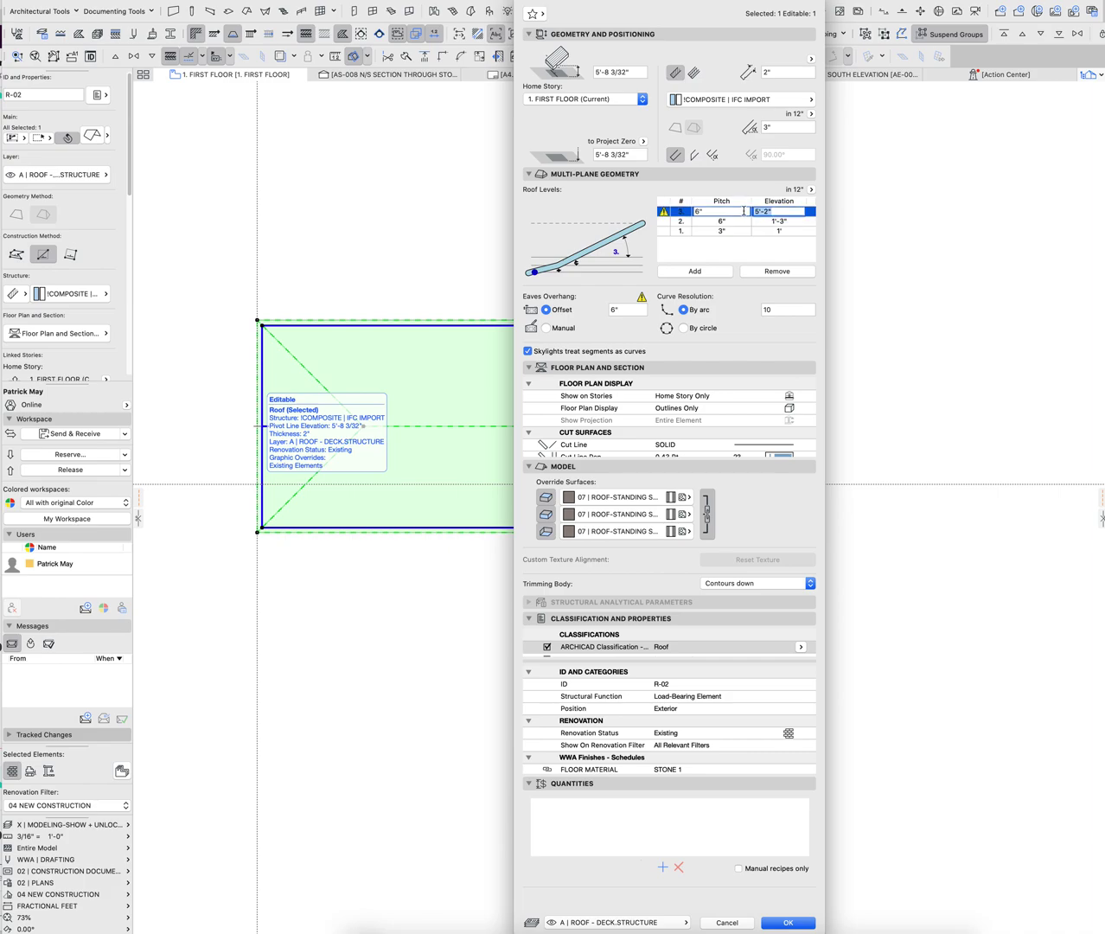
type("2")
key("Return")
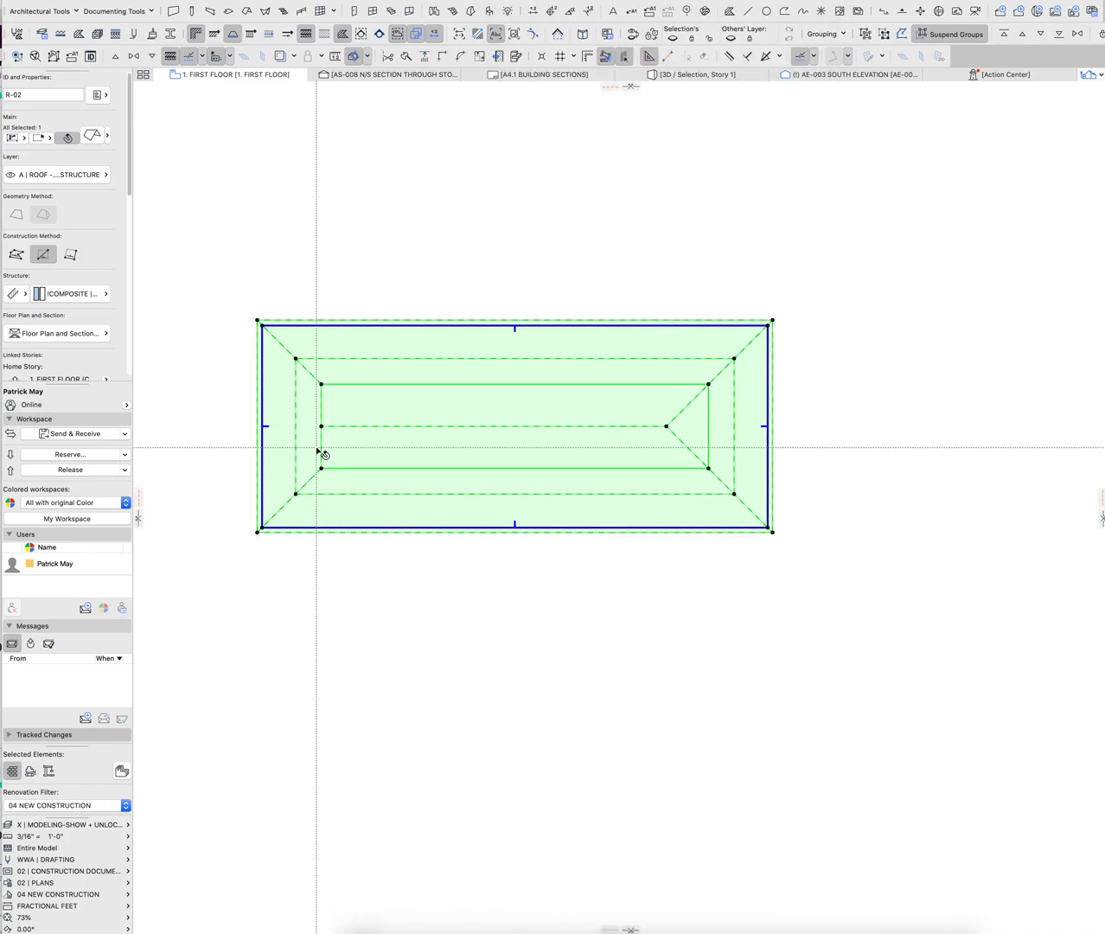
Turn the top level's remaining hipped end into a gable by setting a 90° roof pitch at its ridge endpoint
left_click(666, 426)
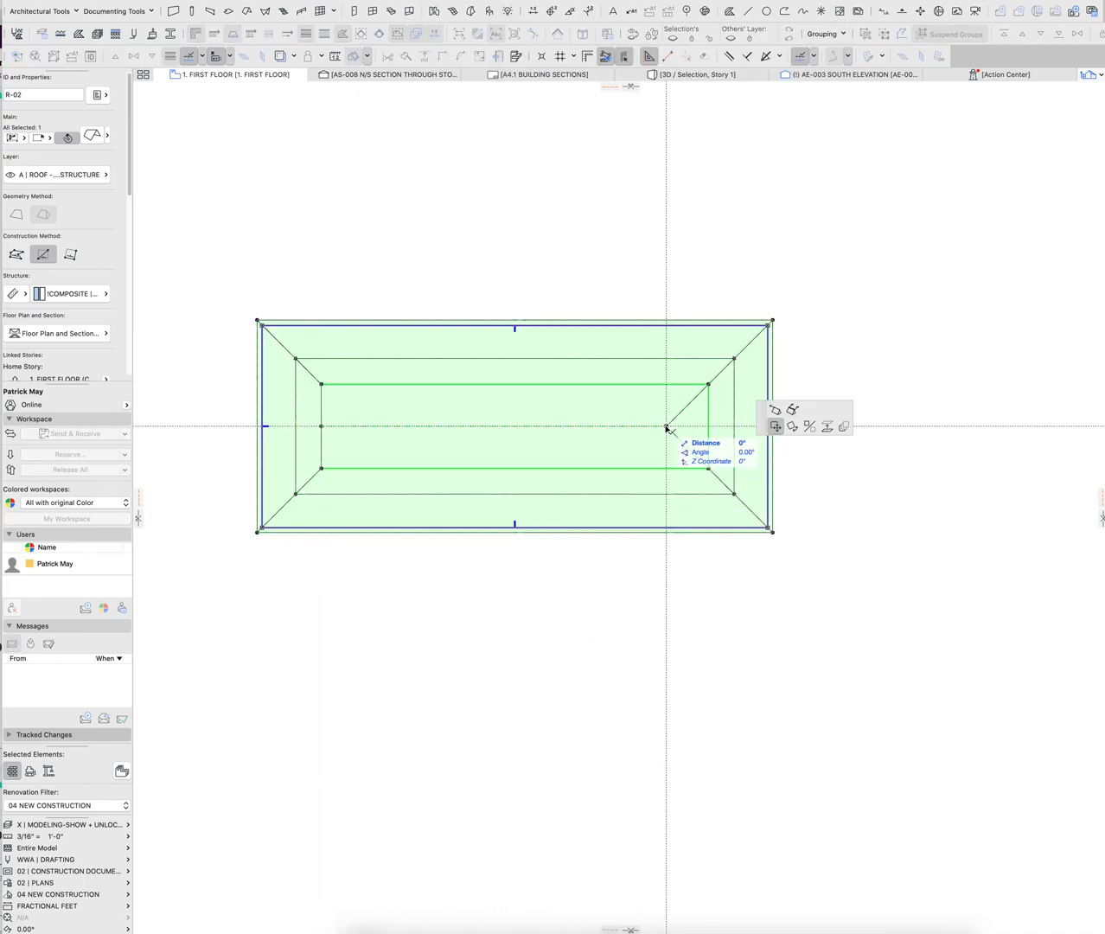
left_click(775, 409)
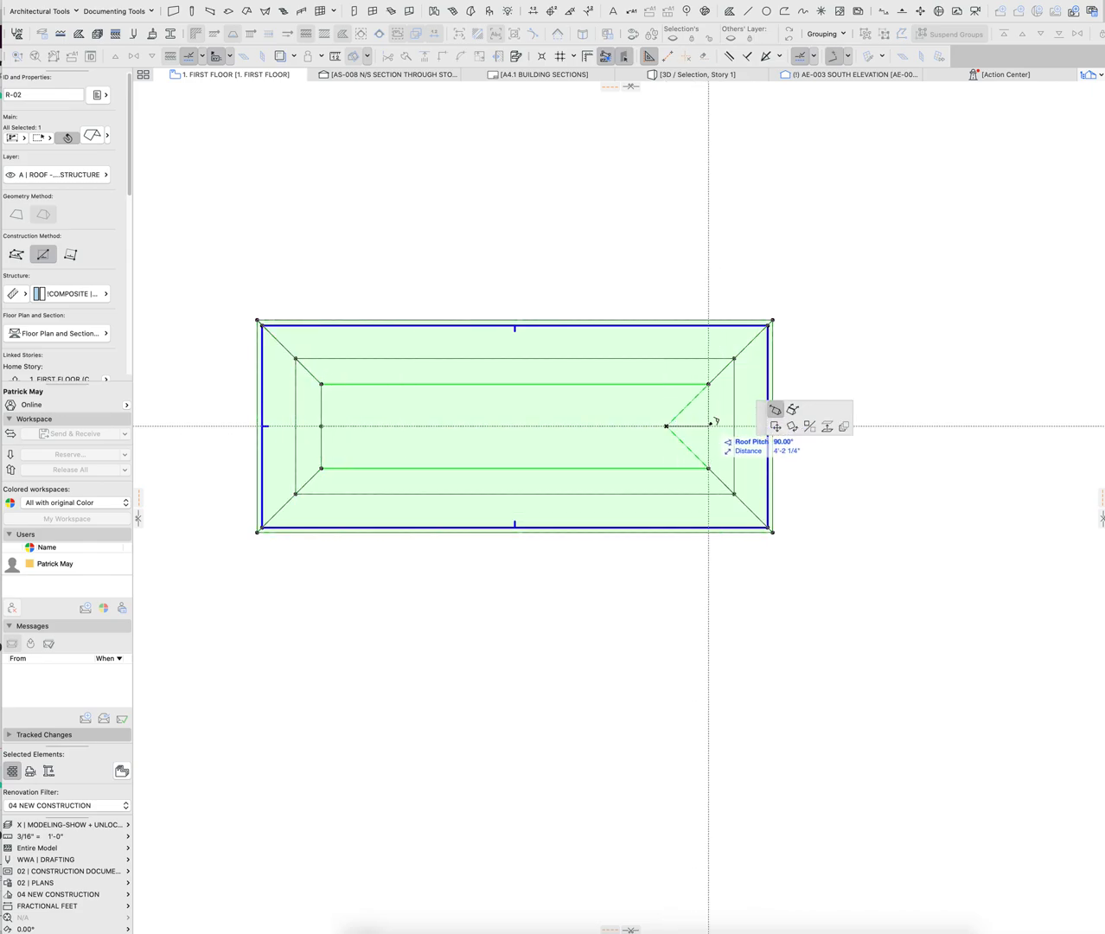
key("Escape")
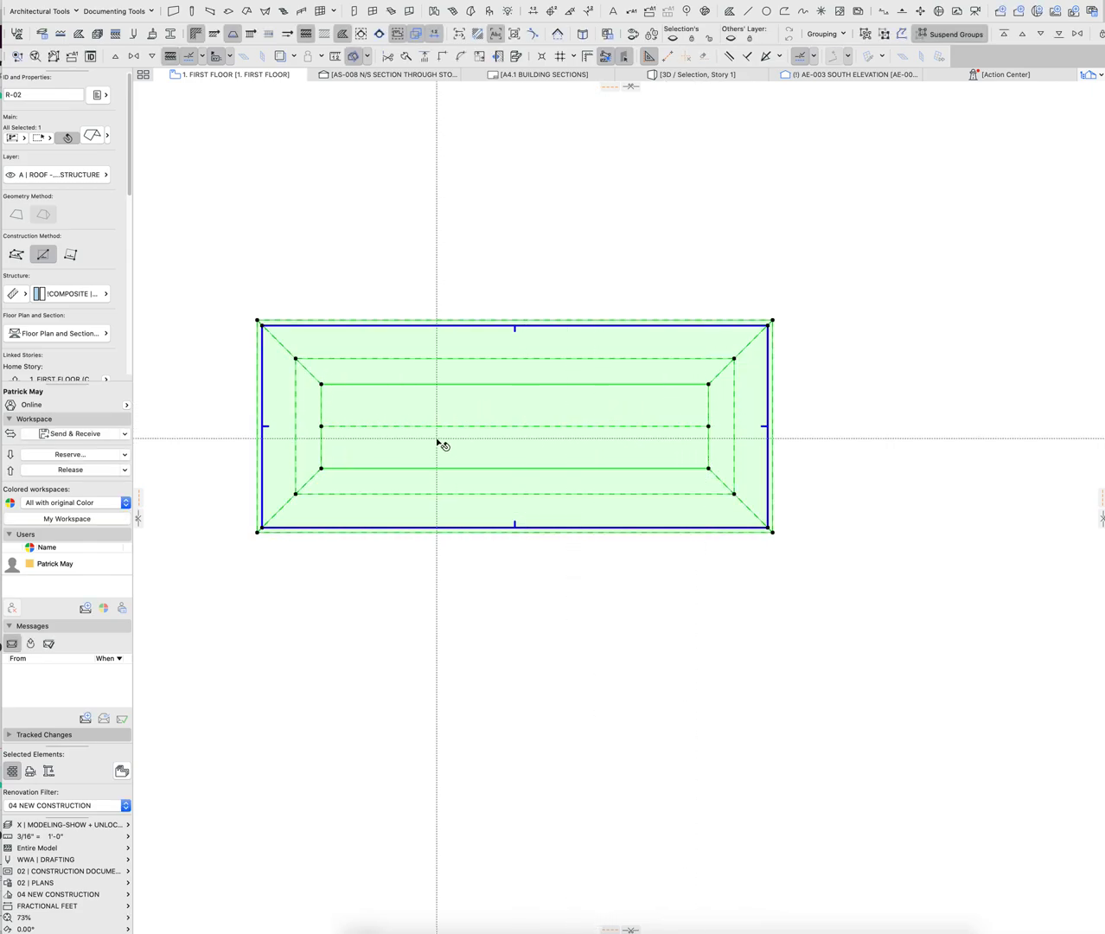
Add a rectangular wing about 14' by 10' to the roof outline, extending outward from the upper long edge in plan
left_click(439, 327)
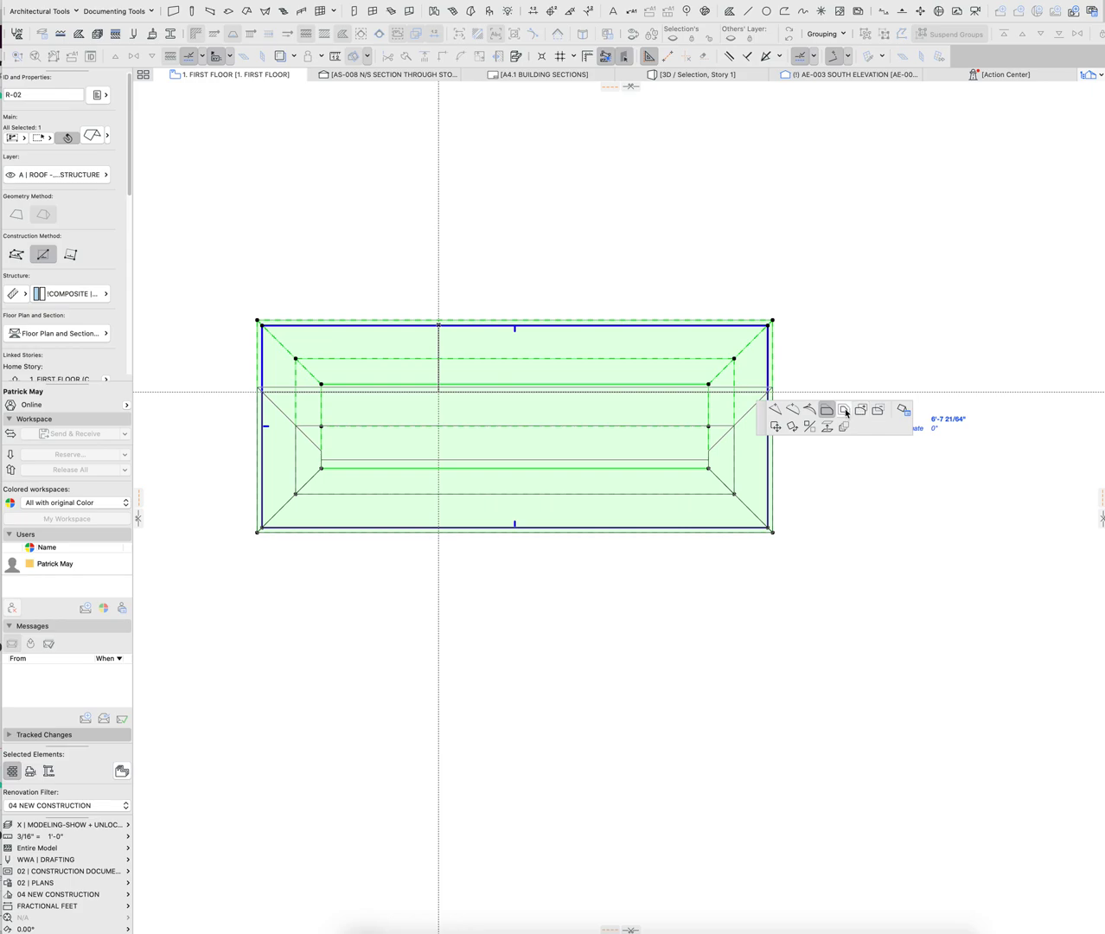
left_click(418, 324)
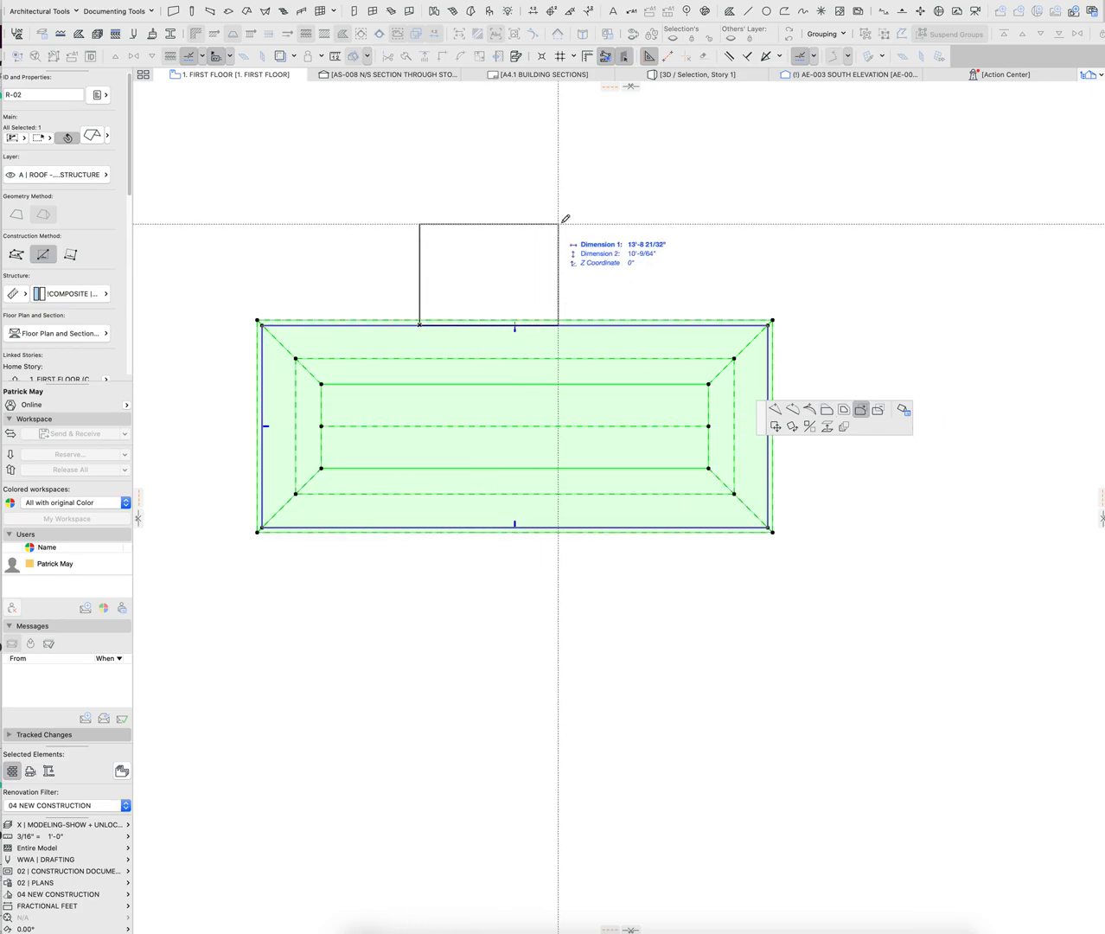
left_click(570, 211)
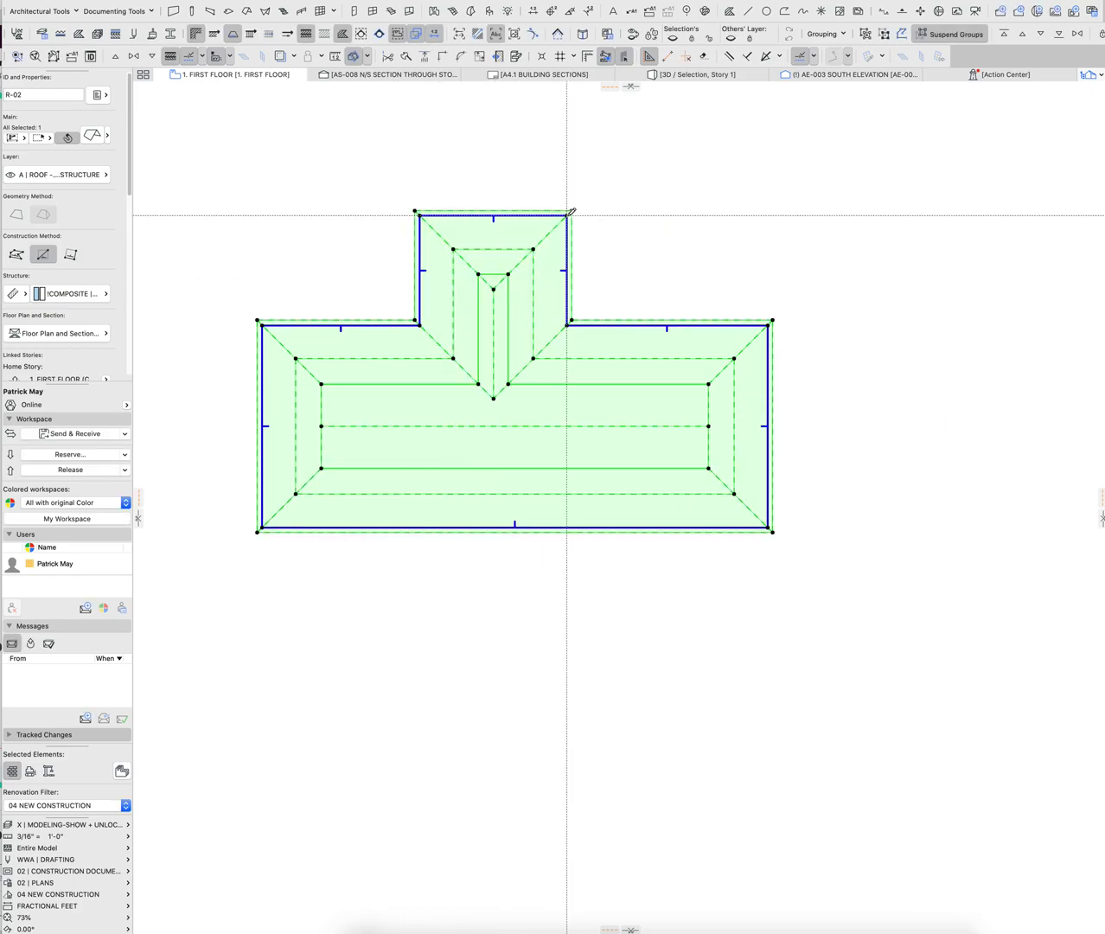
left_click(568, 260)
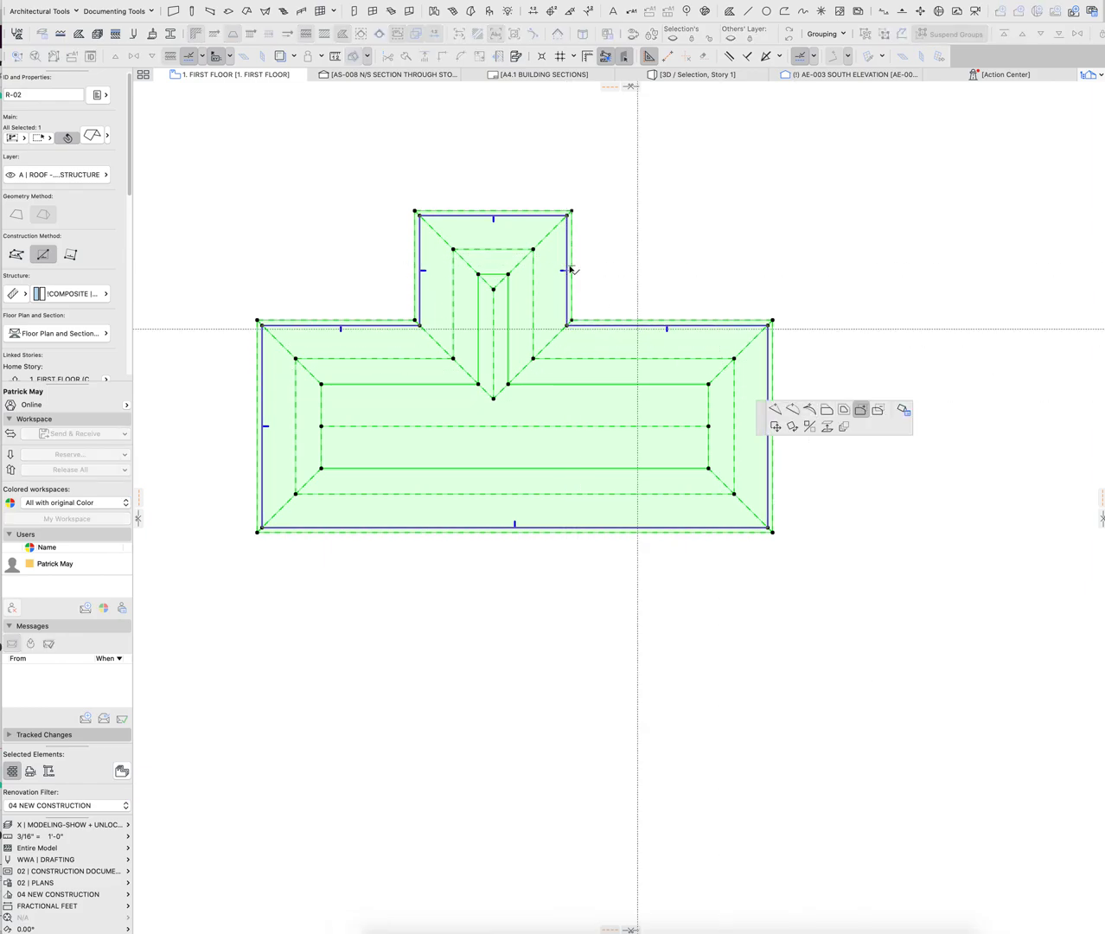
key("Escape")
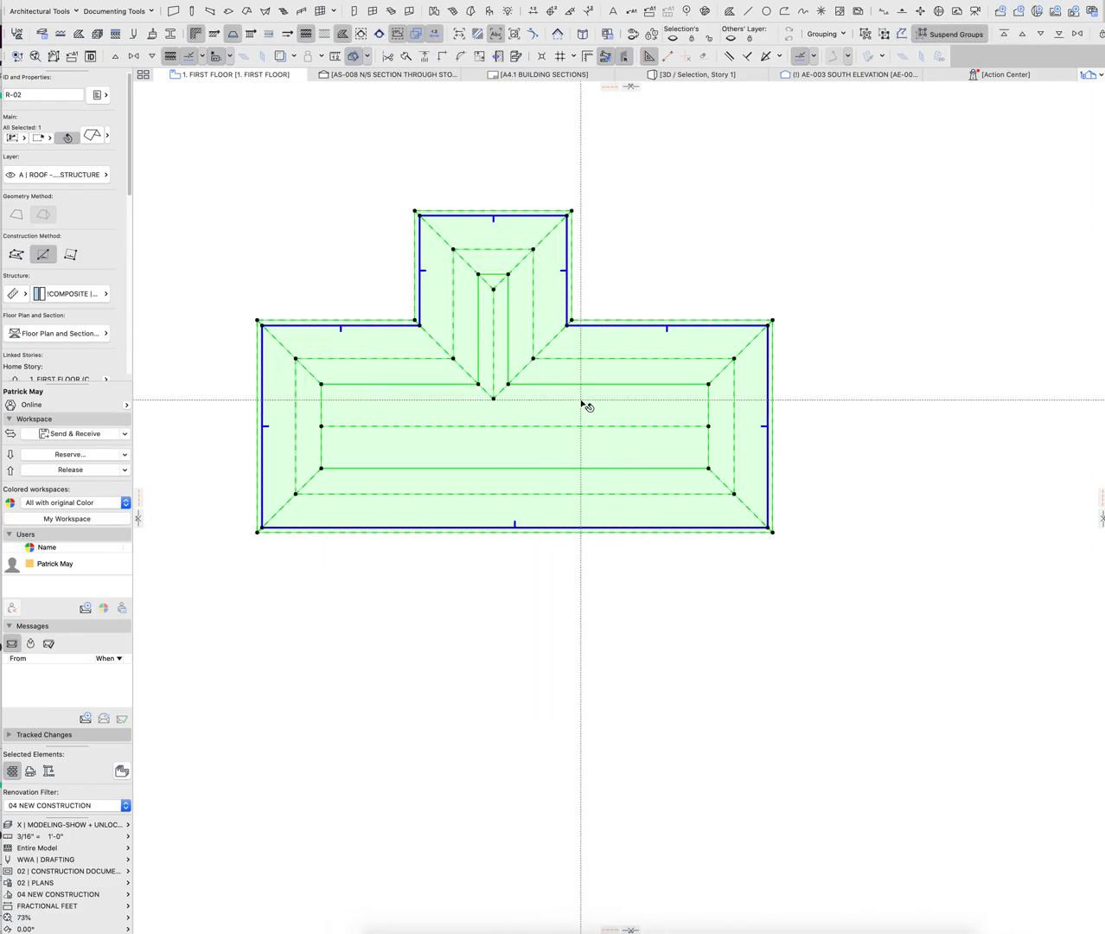
Show the extended roof in 3D, select it and check its multi-plane roof level settings without changing them
key("F5")
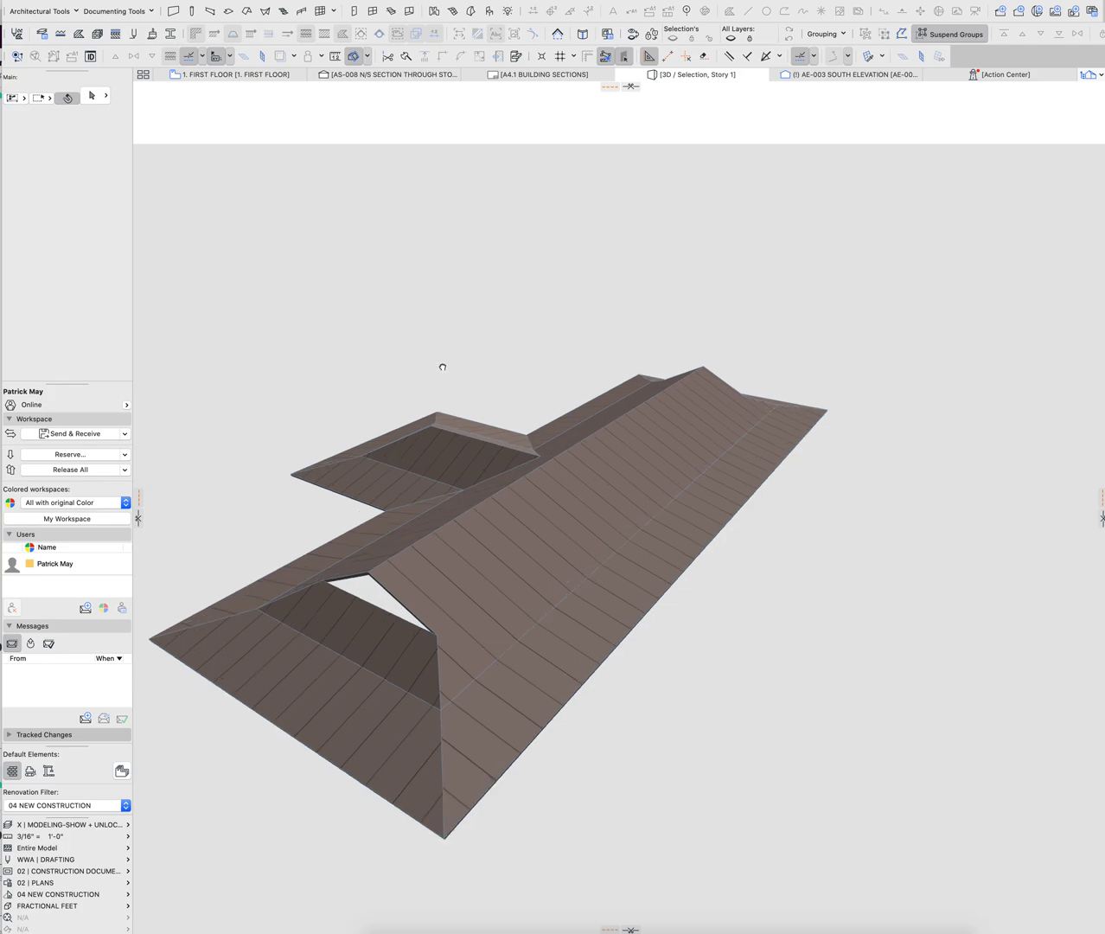
middle_click_drag(614, 358, 826, 692, "shift")
middle_click_drag(734, 558, 548, 587, "shift")
middle_click_drag(455, 499, 505, 582, "shift")
left_click(516, 579)
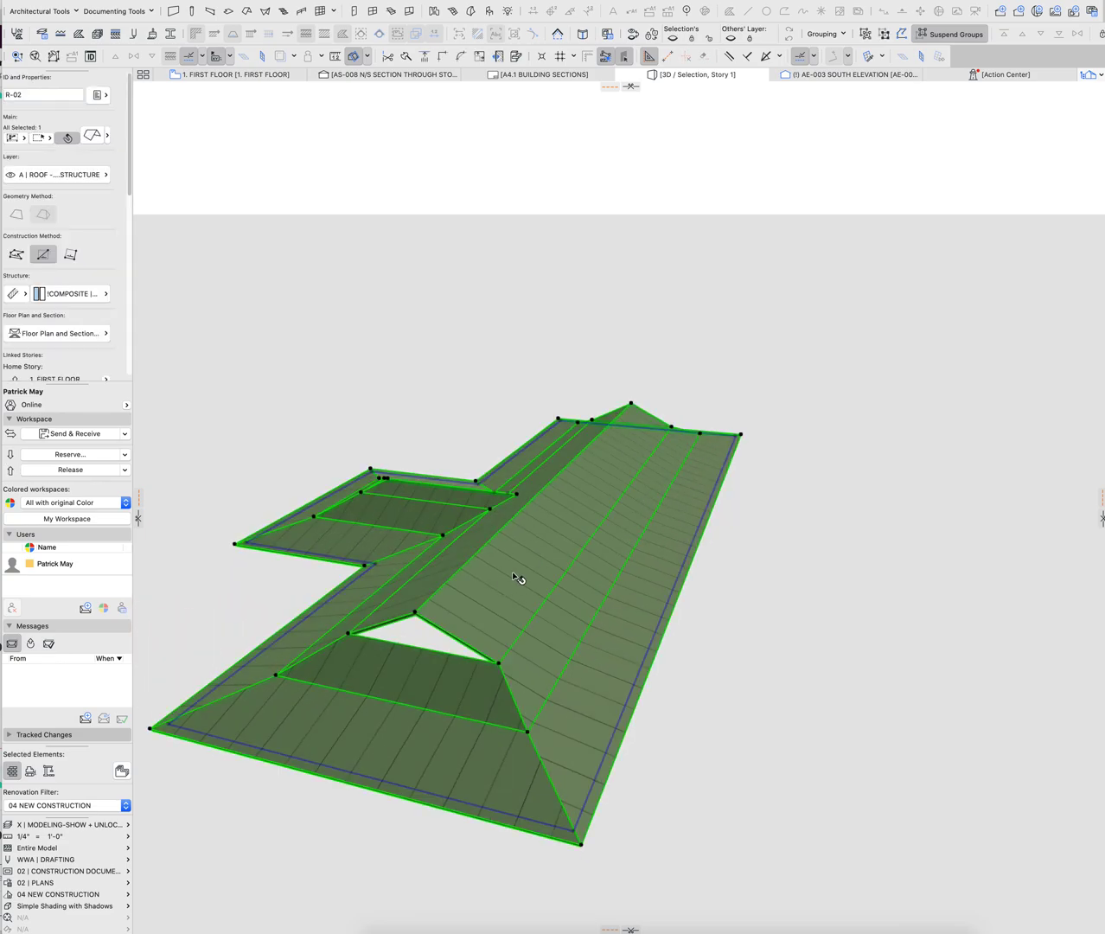
double_click(567, 578)
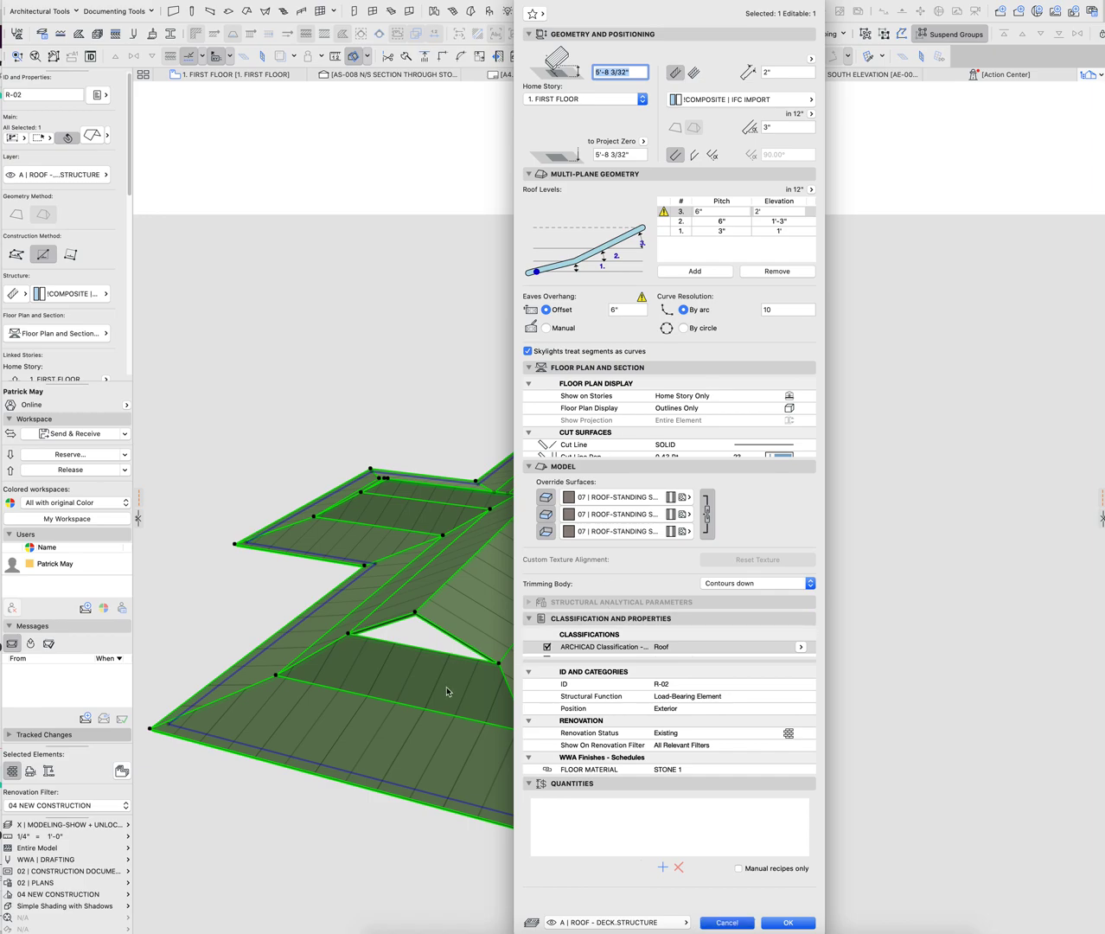
key("Escape")
Change the elevation of the break edge between the first and second roof levels at the near end
left_click(498, 719)
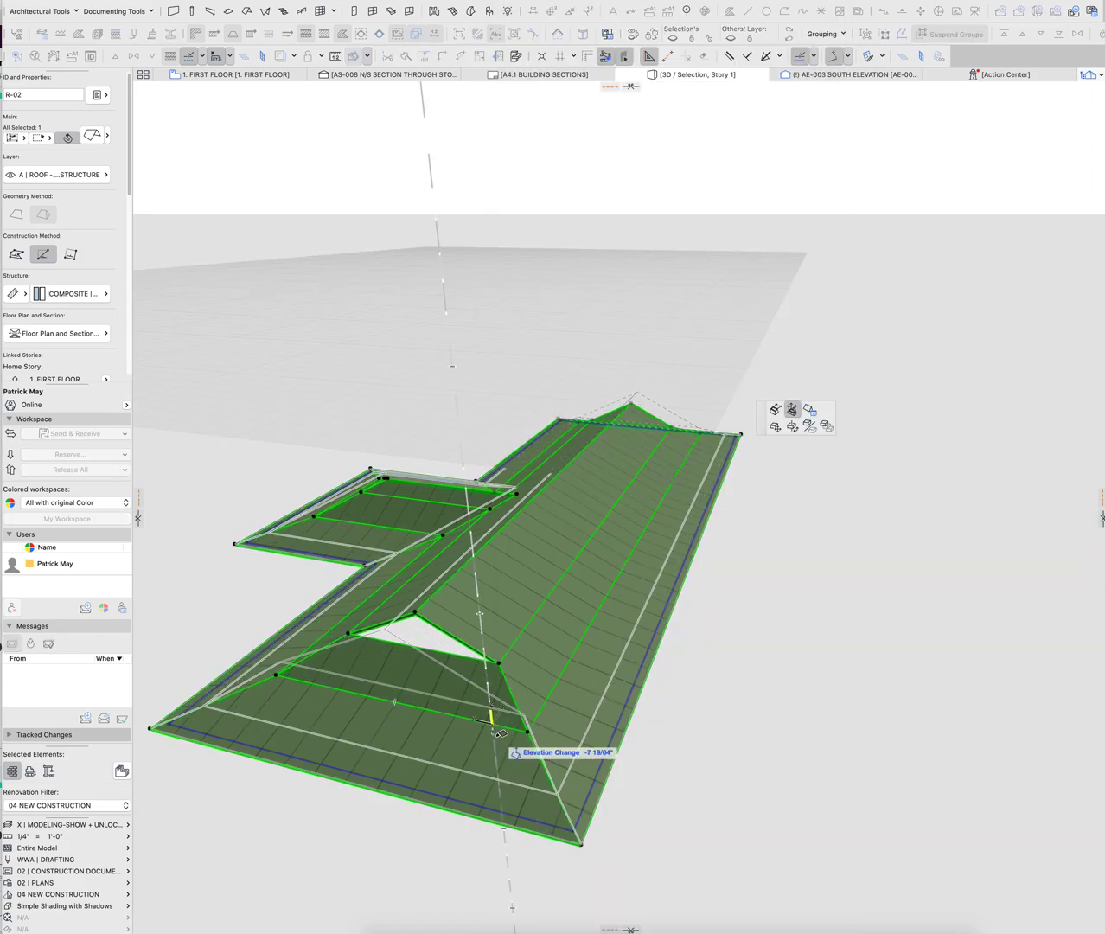